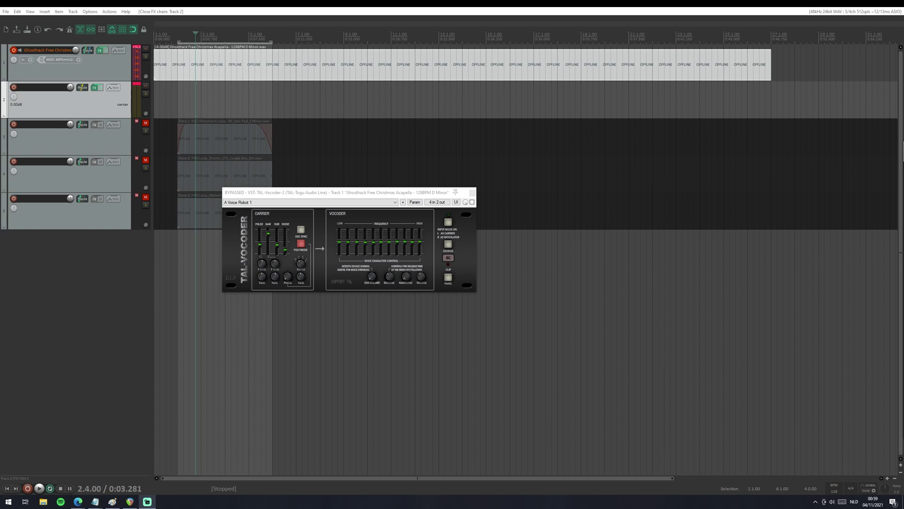
Bring the acapella and loop media back online, move the TAL-Vocoder window aside, and zoom the arrangement
left_click(270, 486)
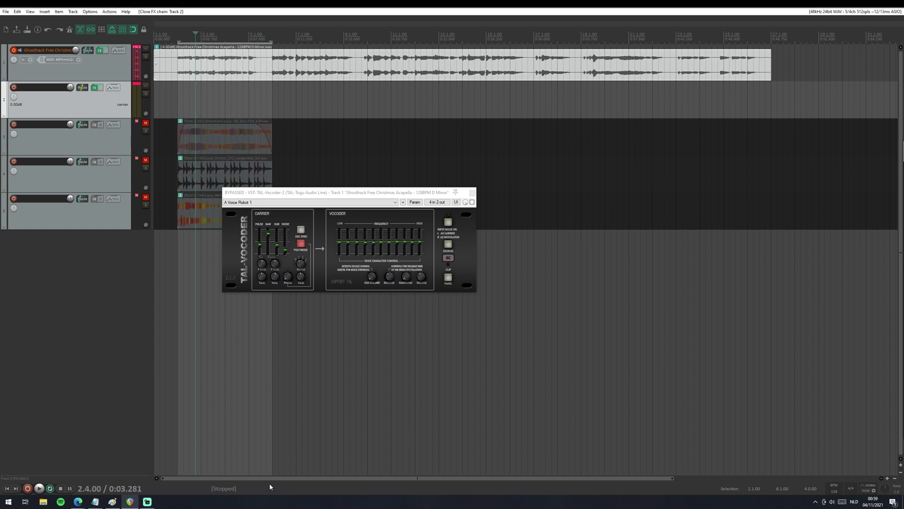
left_click_drag(303, 196, 356, 171)
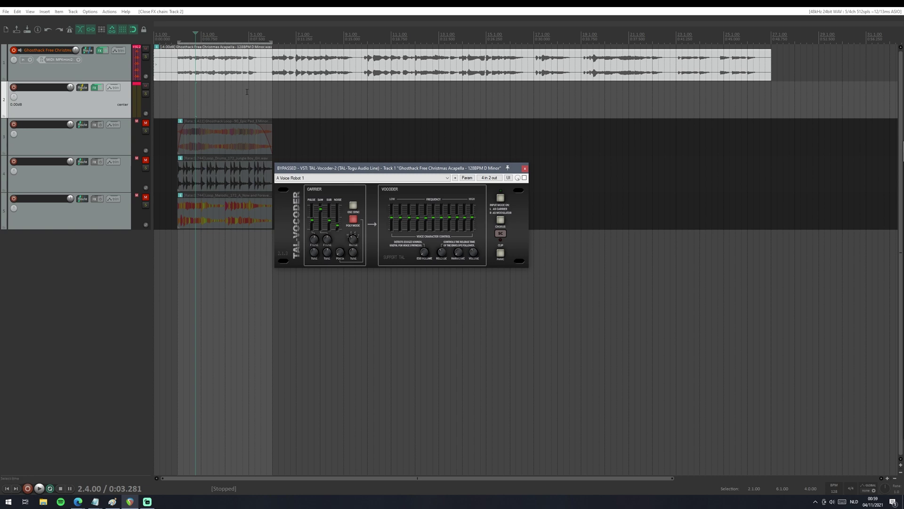
scroll(265, 84, "up", 4)
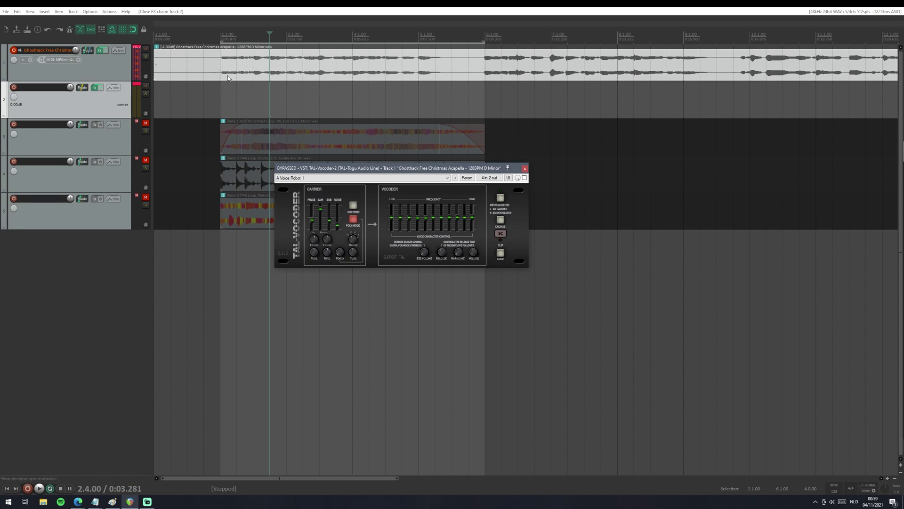
scroll(218, 74, "down", 2)
Select the acapella track, set the edit position to 2.1.00, and turn off Repeat
left_click(39, 53)
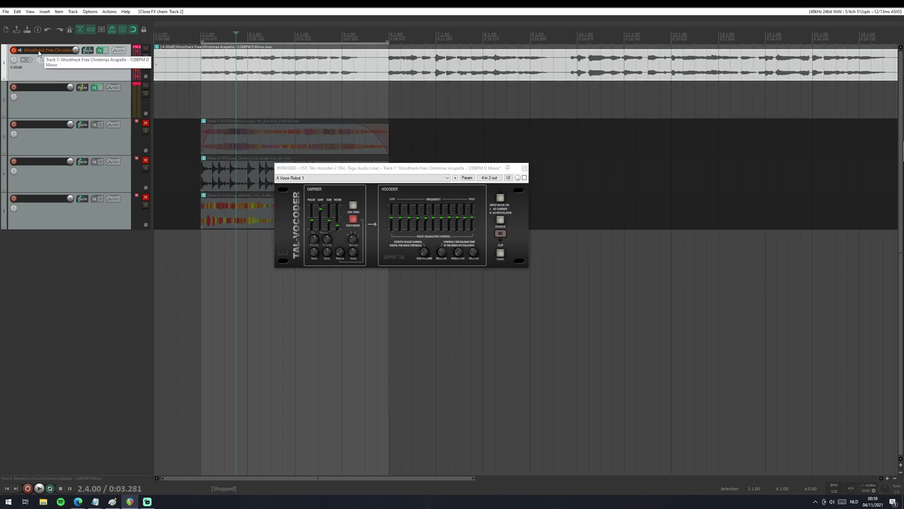
left_click(202, 61)
left_click(372, 212)
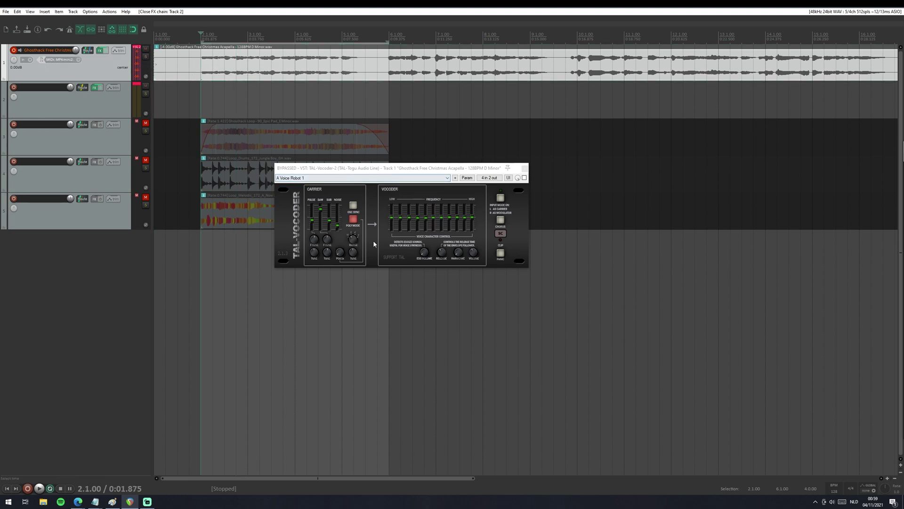
left_click(50, 489)
Play the tracks briefly, stop, and clear the peak indicators on tracks 1 and 2
key("space")
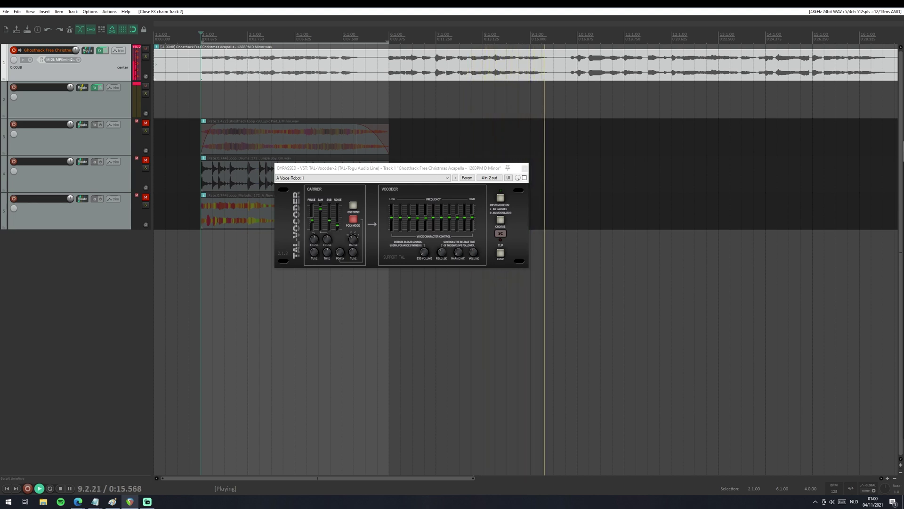
key("space")
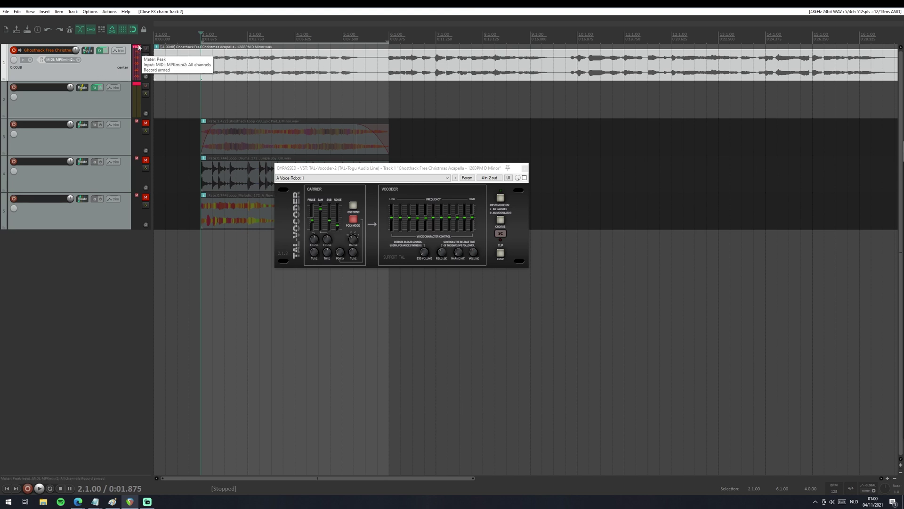
left_click(137, 47)
left_click(135, 83)
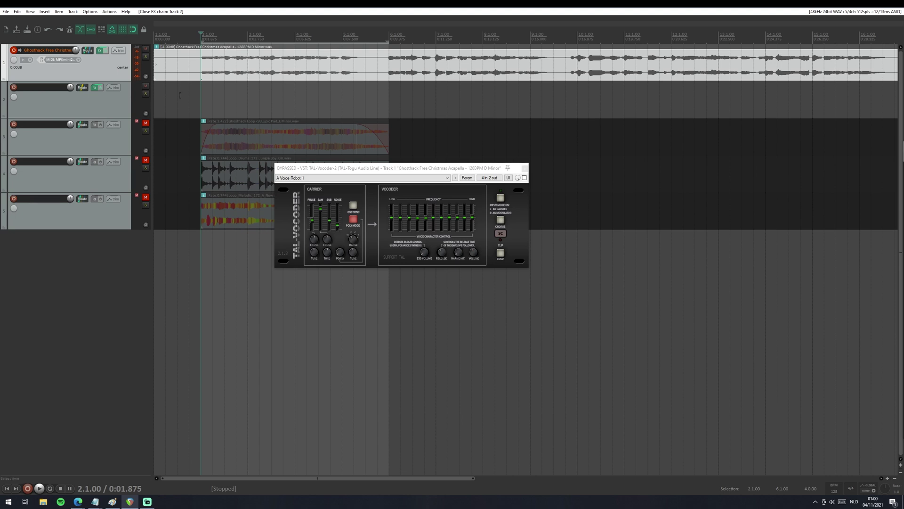
Un-bypass TAL-Vocoder on the acapella track and move its window up and left
left_click(327, 171)
left_click_drag(327, 171, 286, 168)
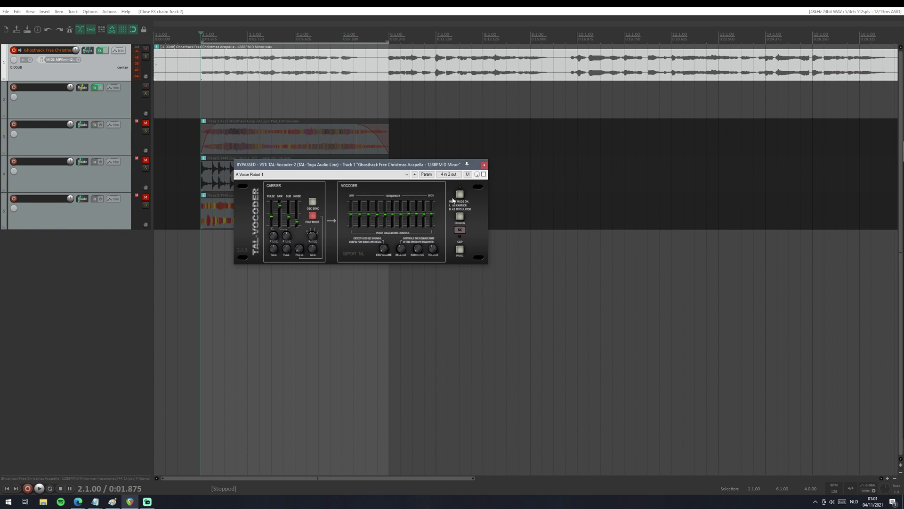
left_click(484, 174)
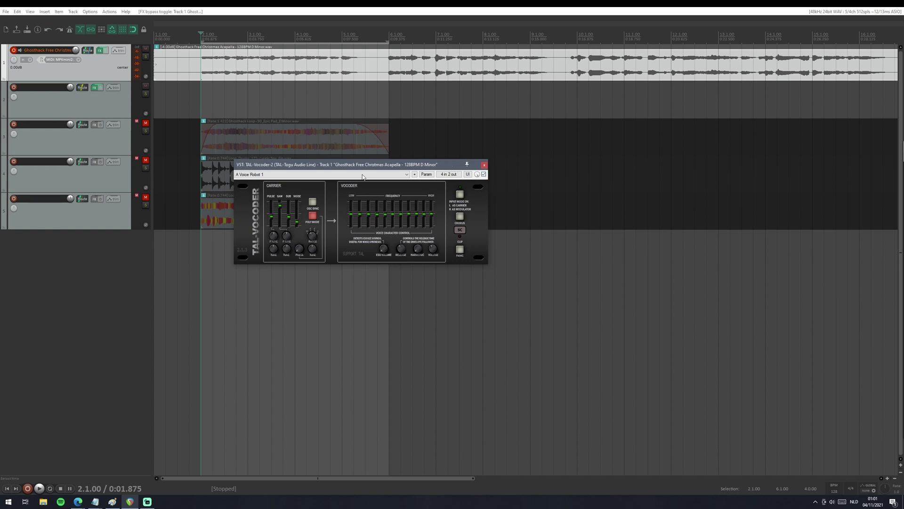
left_click_drag(359, 169, 337, 102)
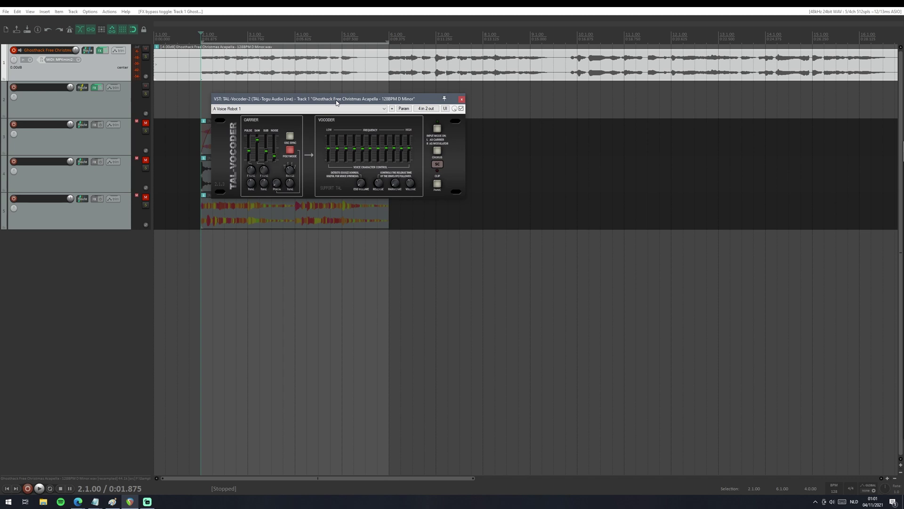
left_click(199, 72)
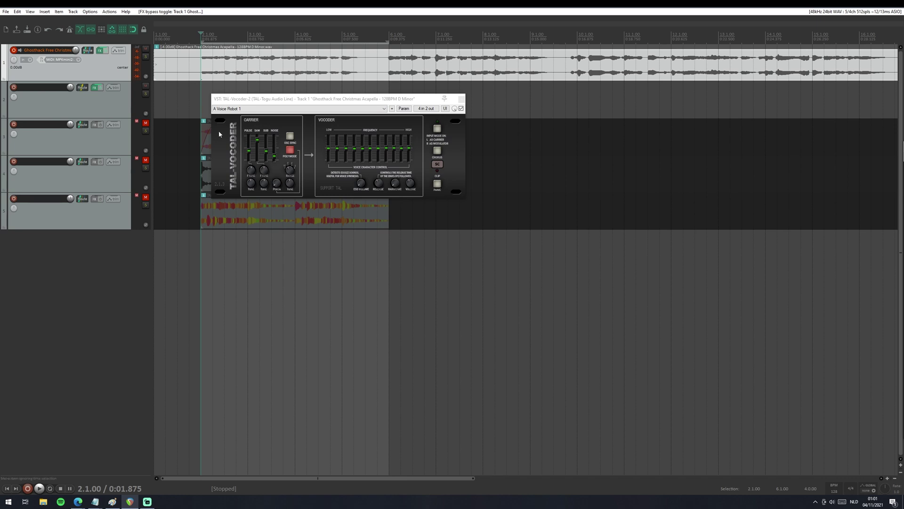
left_click(135, 67)
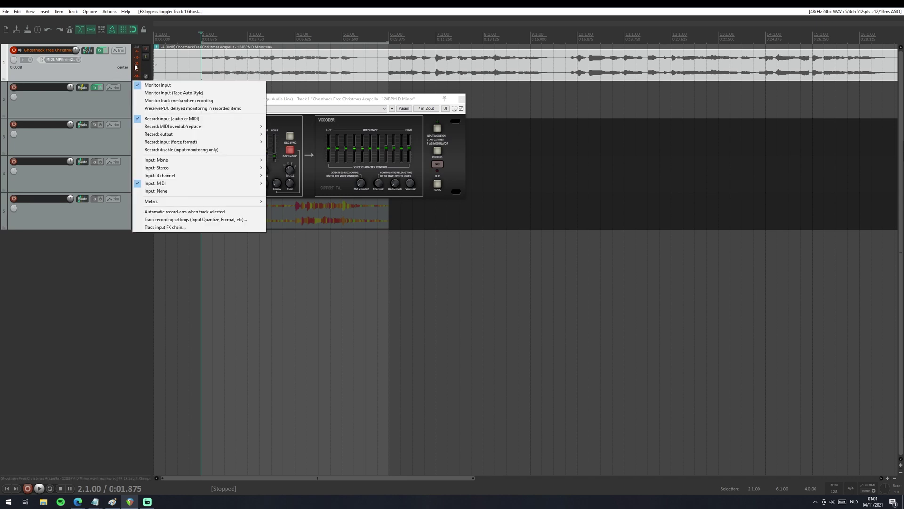
mouse_move(224, 183)
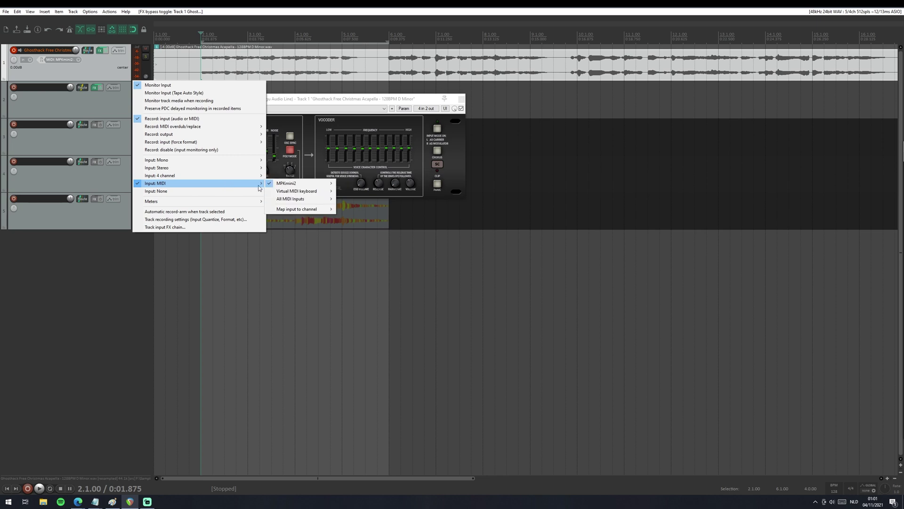
left_click(104, 73)
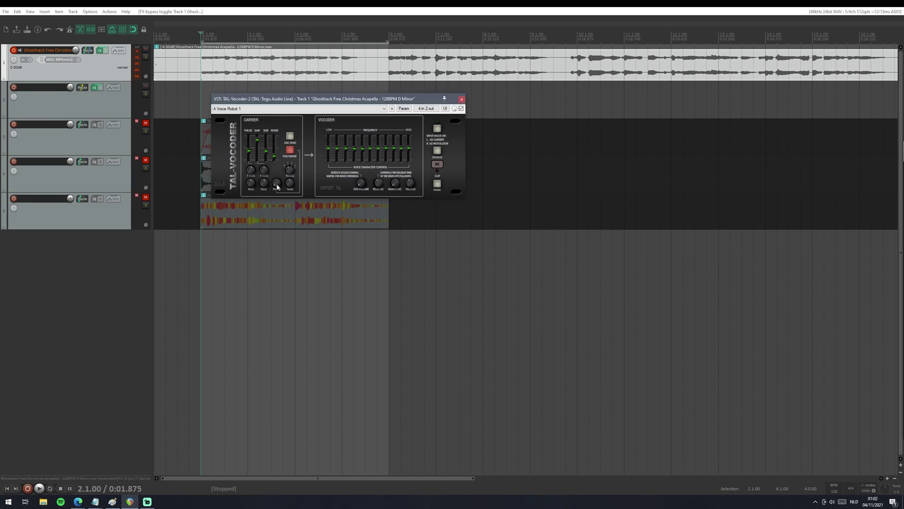
Toggle TAL-Vocoder's carrier Poly Mode on and off, leaving it off
left_click(277, 188)
left_click(291, 149)
left_click(289, 151)
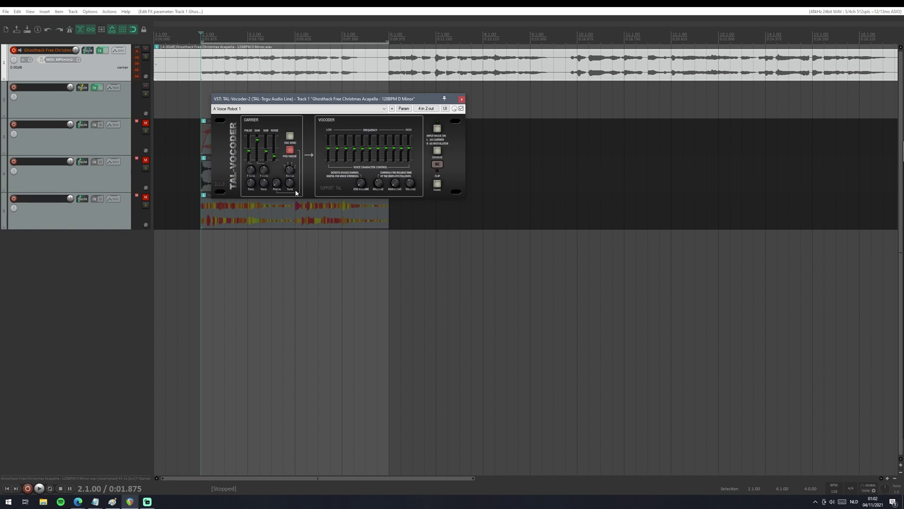
left_click(291, 151)
left_click(388, 55)
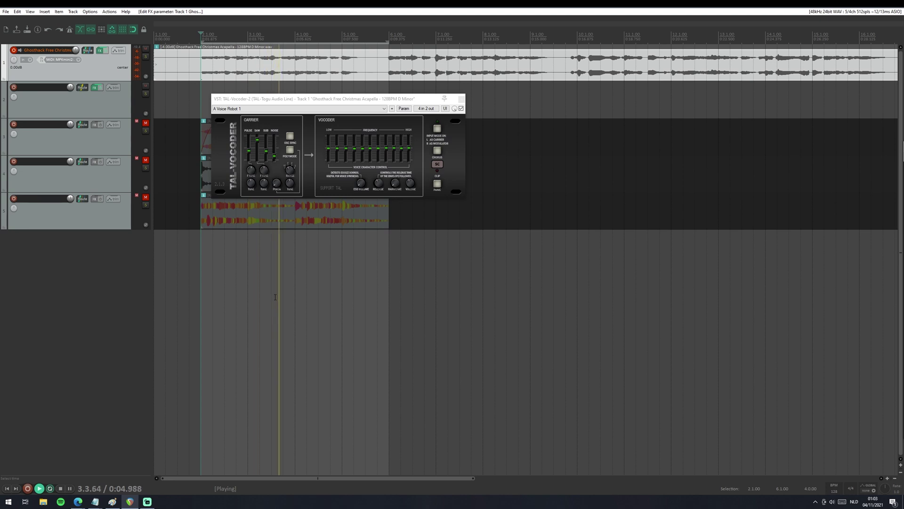
Rebalance the carrier pulse, saw and noise levels while replaying the loop
mouse_move(250, 150)
left_mouse_down()
mouse_move(250, 141)
mouse_move(257, 159)
left_mouse_up()
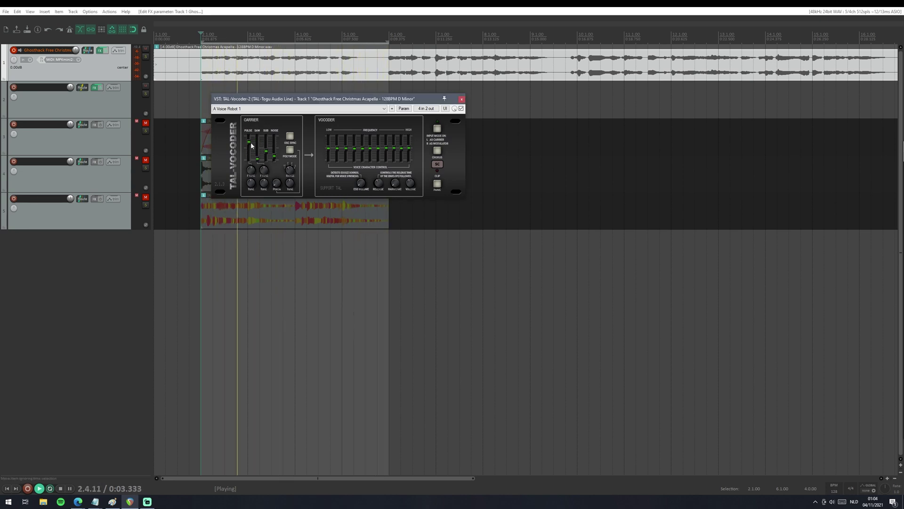
key("space")
key("space")
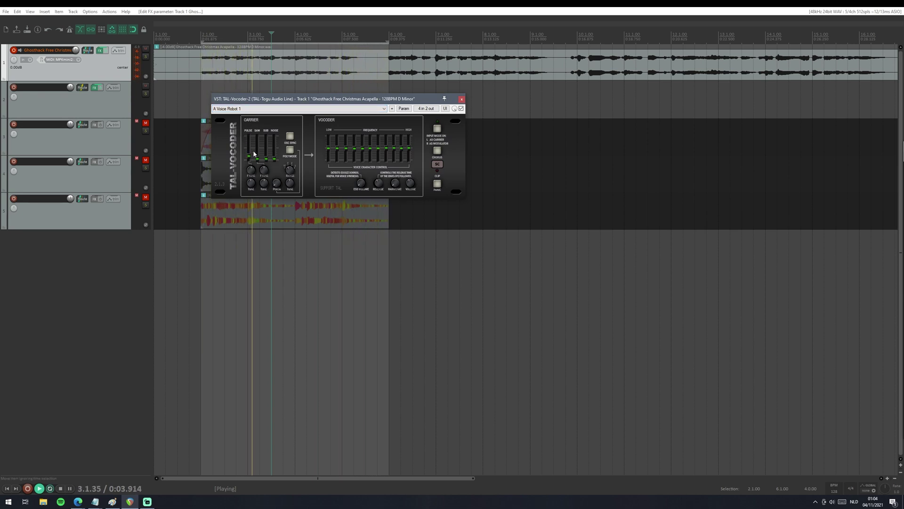
left_click_drag(254, 154, 251, 133)
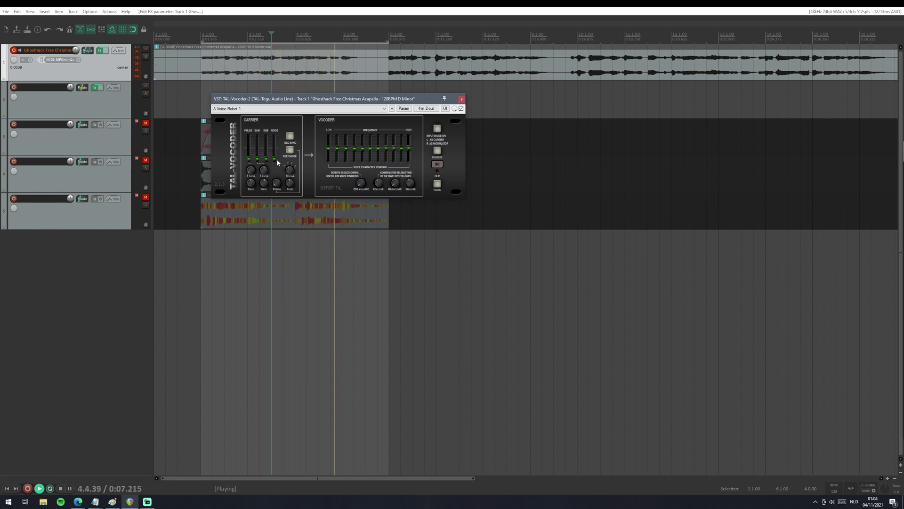
left_click_drag(277, 160, 278, 147)
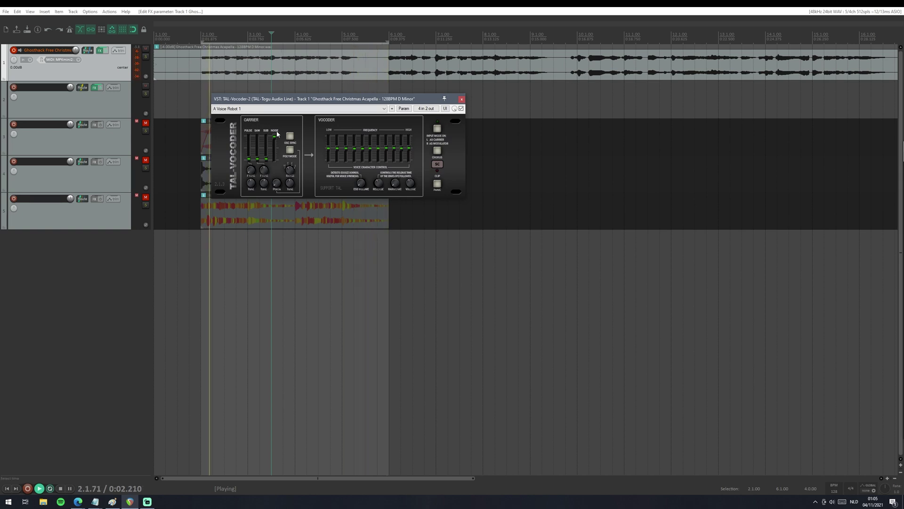
left_click_drag(272, 138, 281, 162)
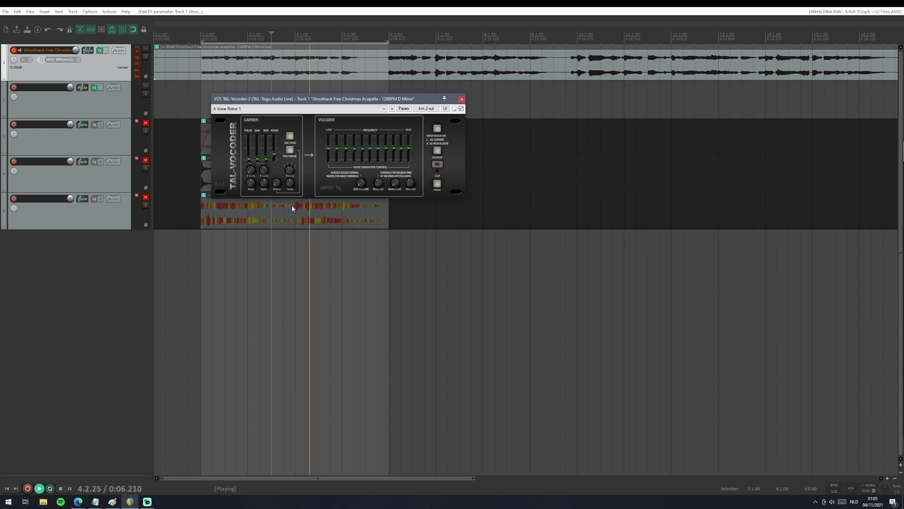
Nudge up pulse and saw, raise the sub-oscillator level, and enable carrier Poly Mode
left_click_drag(251, 145, 253, 142)
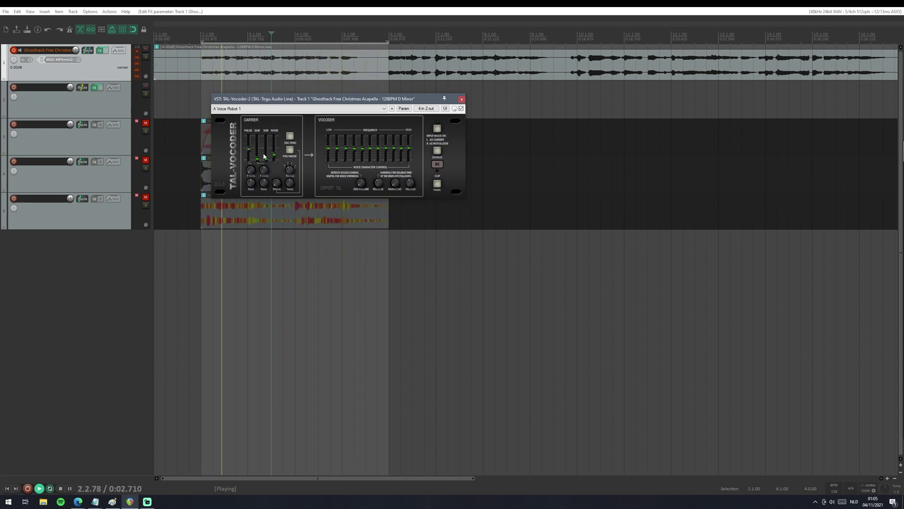
left_click_drag(257, 159, 258, 153)
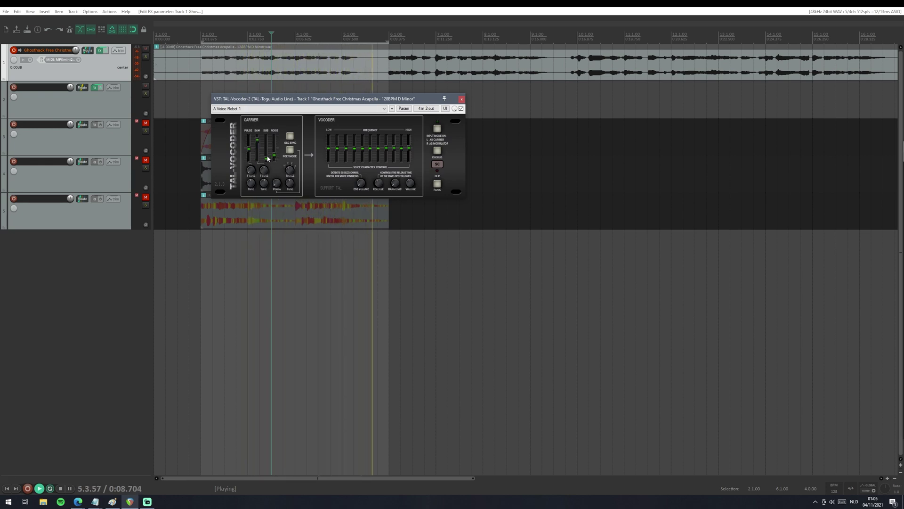
left_click_drag(267, 160, 281, 116)
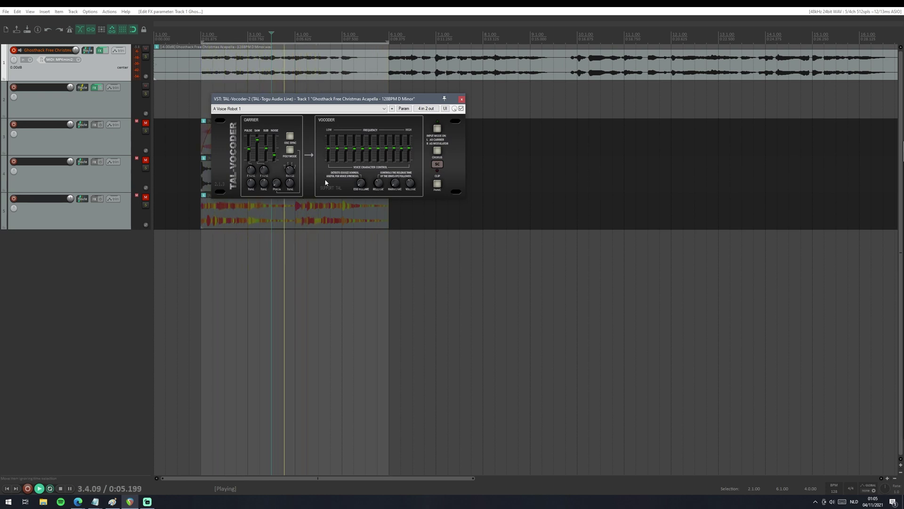
left_click(289, 150)
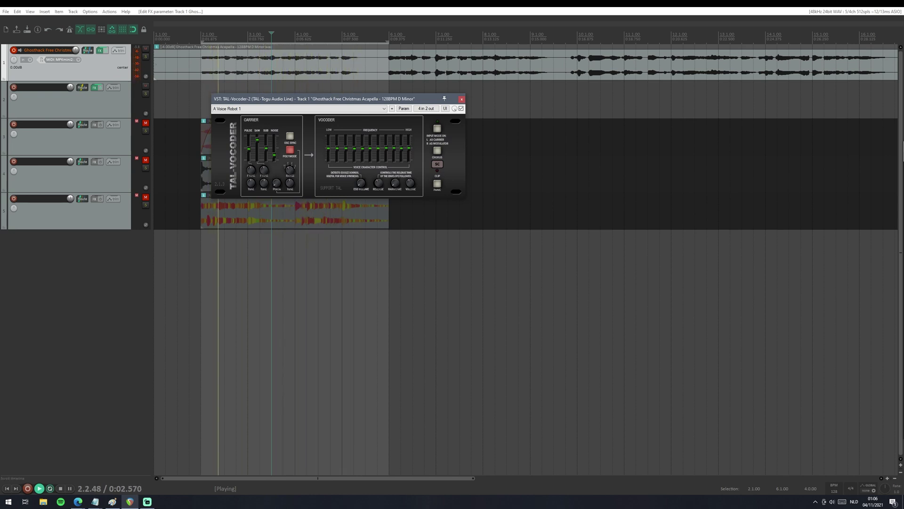
left_click(347, 15)
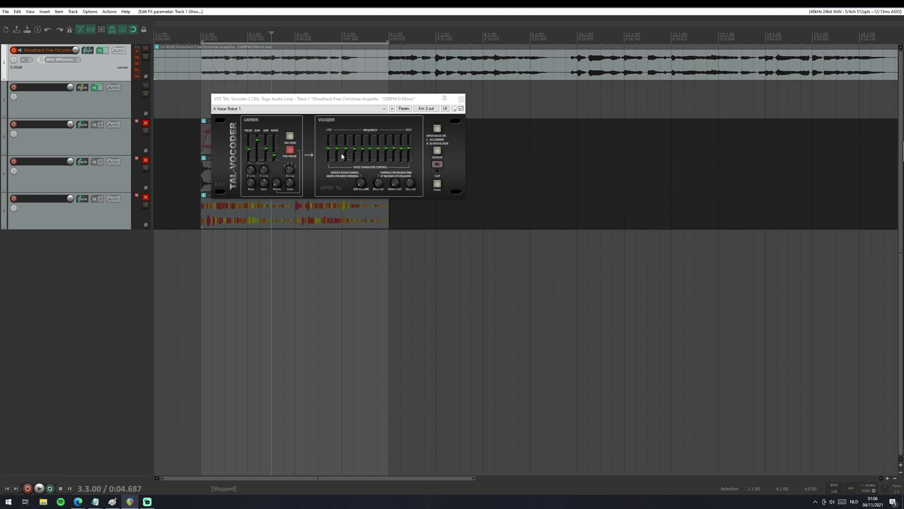
Load TAL-Vocoder's E Voice Robot 2 preset and audition it with playback
left_click(272, 109)
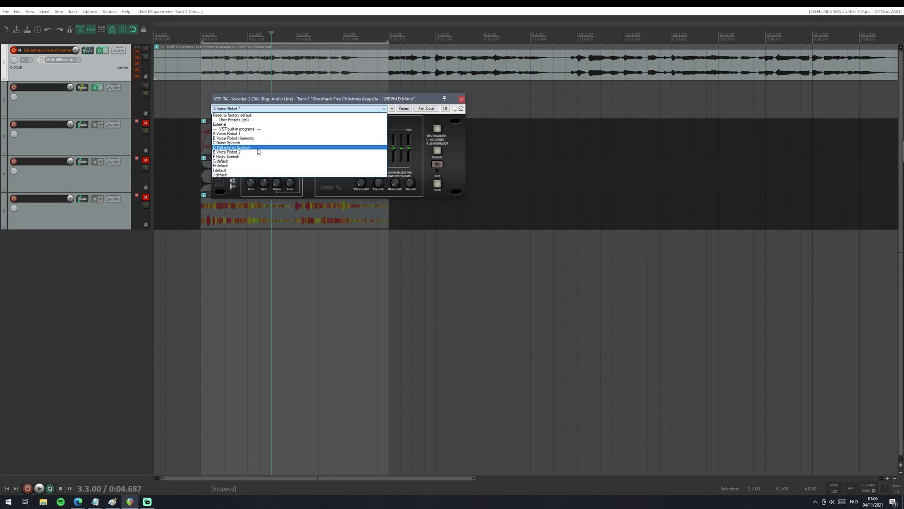
left_click(236, 152)
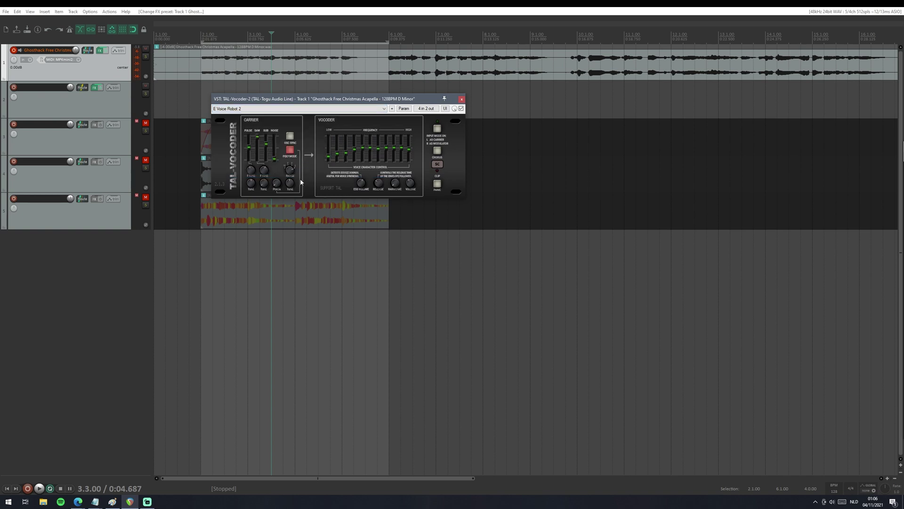
key("space")
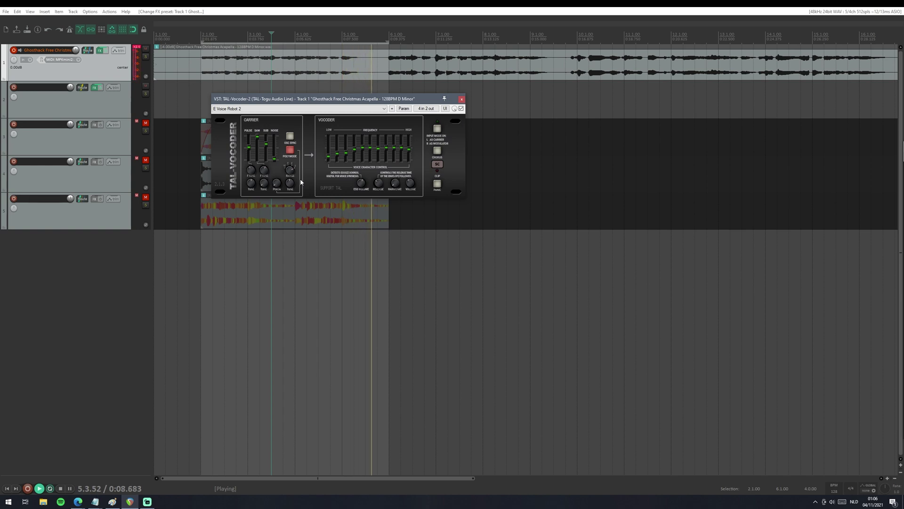
key("space")
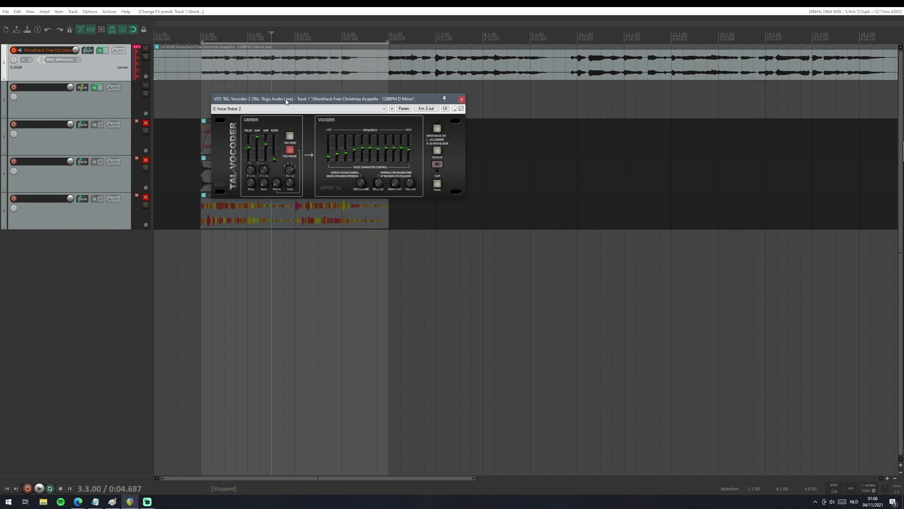
Try the Voice Robot Harmonic and Noisy Speech presets, then settle on I default
left_click(345, 111)
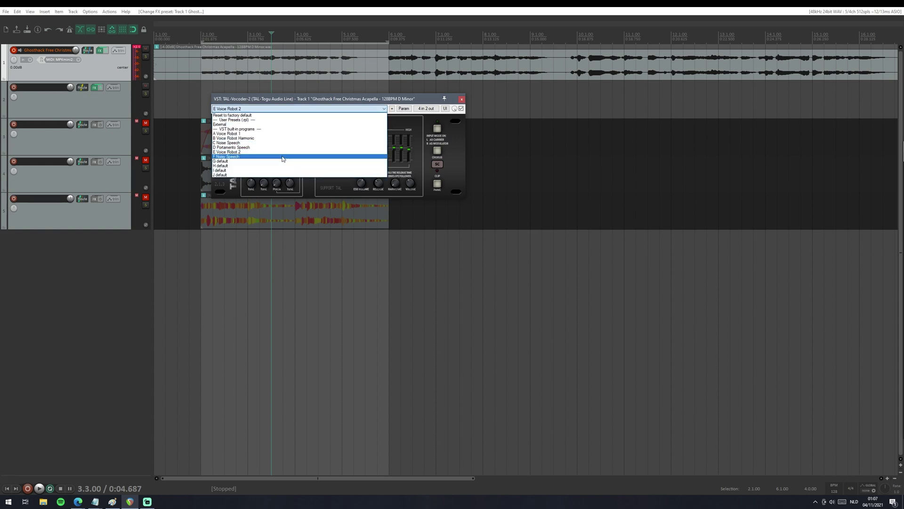
left_click(265, 138)
key("space")
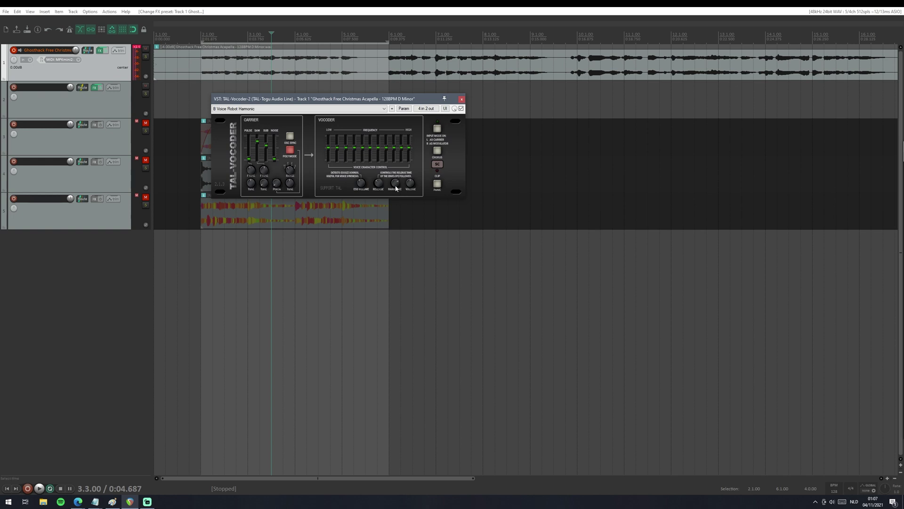
left_click(320, 109)
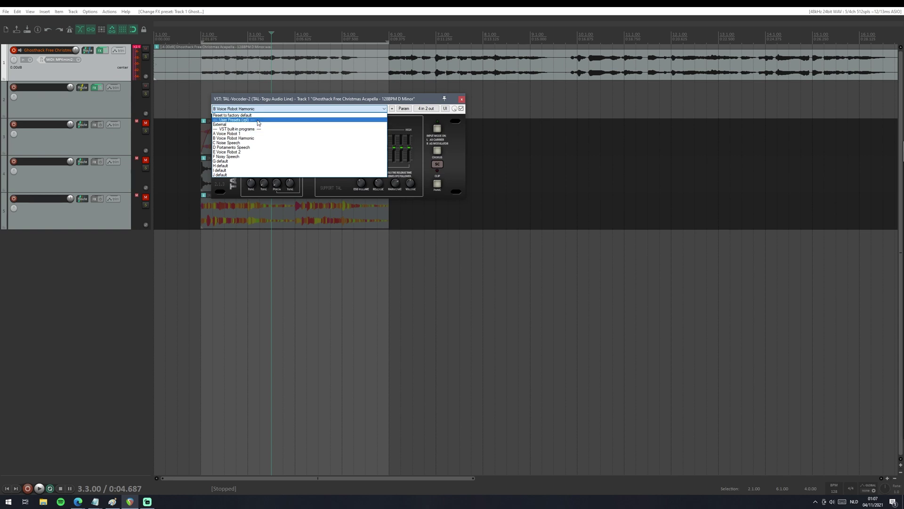
left_click(236, 157)
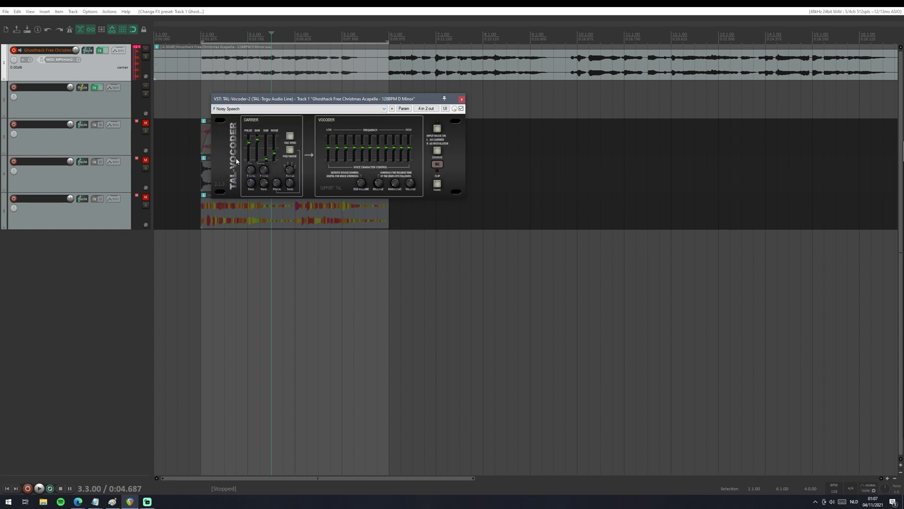
left_click(264, 109)
left_click(227, 169)
Select track 2, start playback, and switch on TAL-Vocoder's Chorus
left_click(204, 84)
key("space")
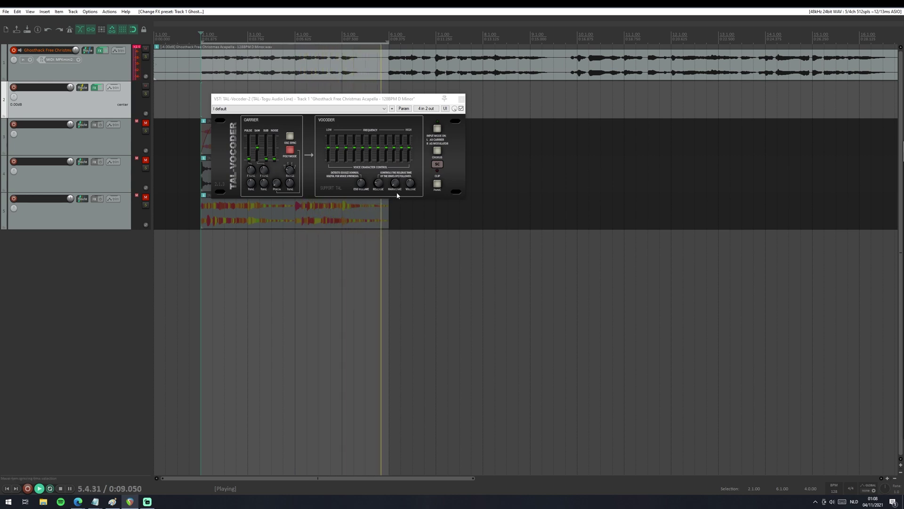
left_click(416, 155)
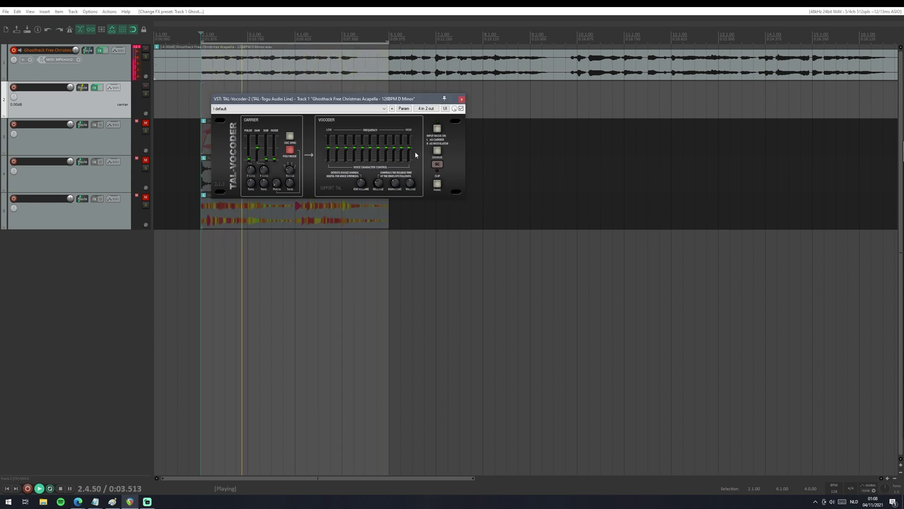
left_click(435, 124)
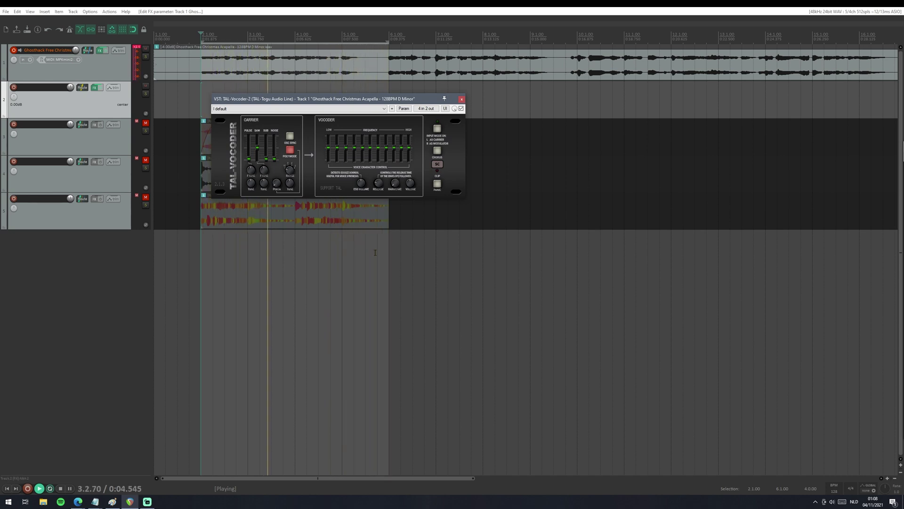
Compare TAL-Vocoder's Chorus on and off several times during playback, finishing with it off
left_click(438, 151)
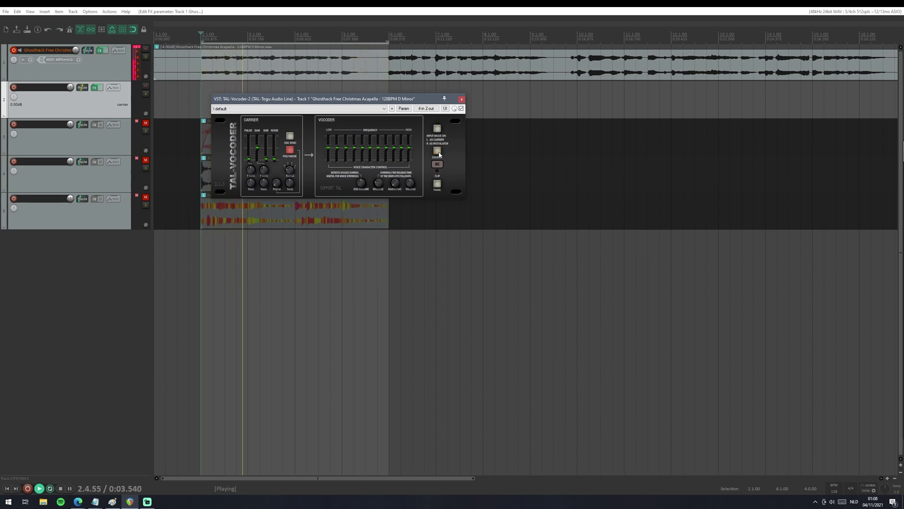
left_click(437, 151)
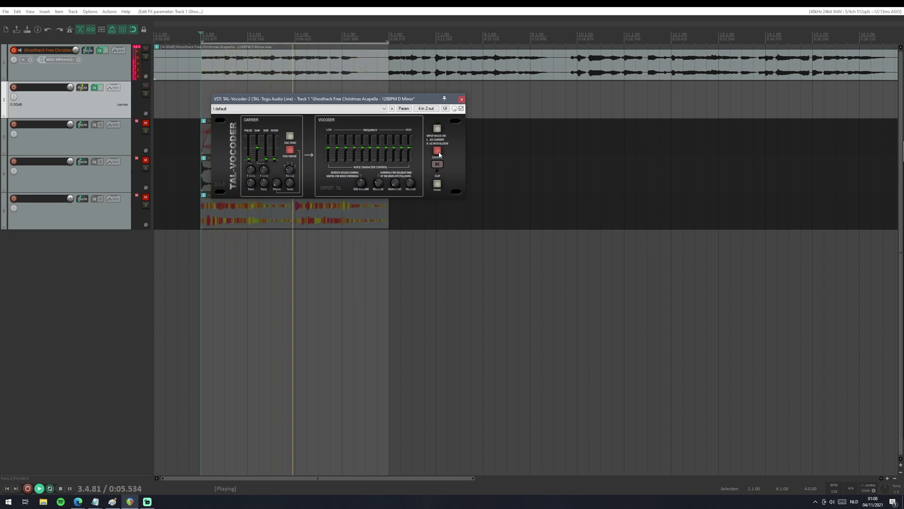
left_click(438, 151)
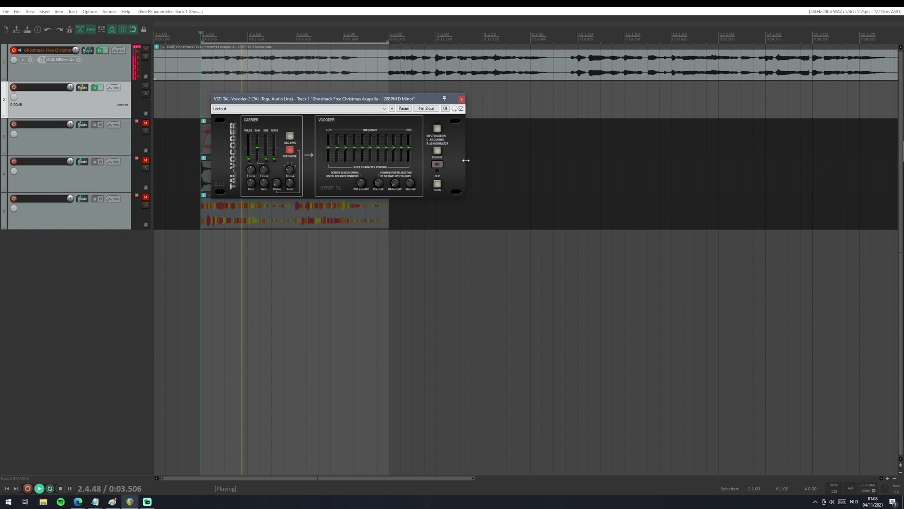
left_click(436, 150)
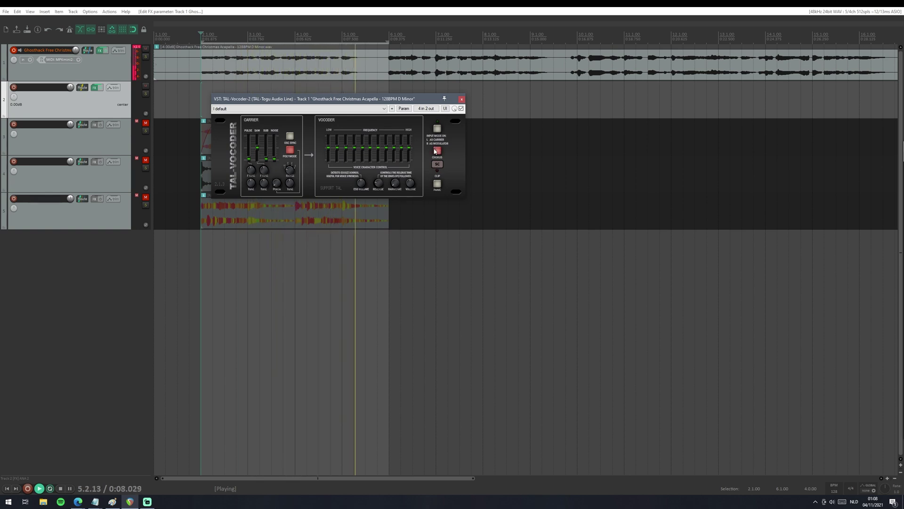
left_click(436, 151)
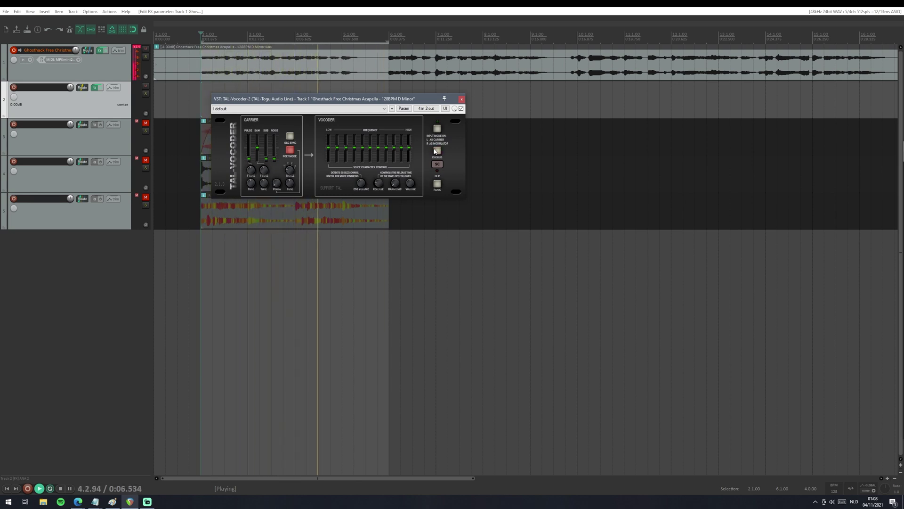
left_click(436, 151)
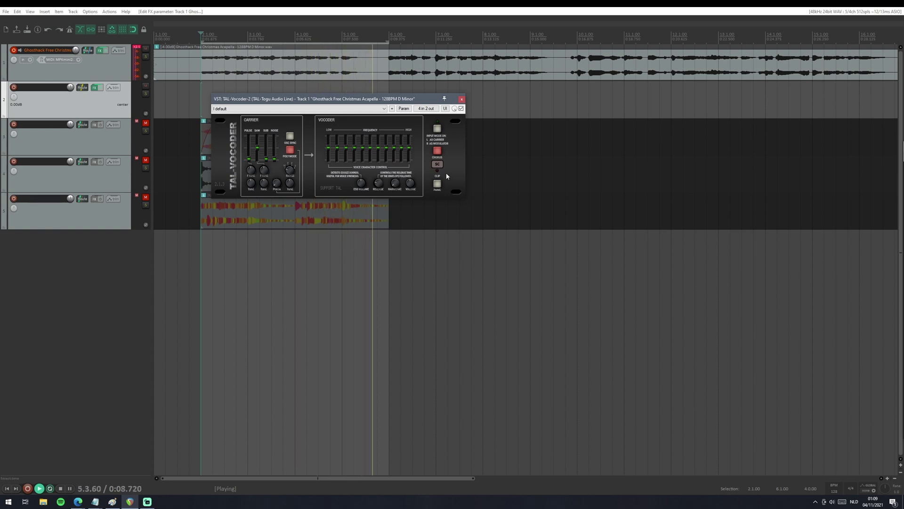
left_click(438, 151)
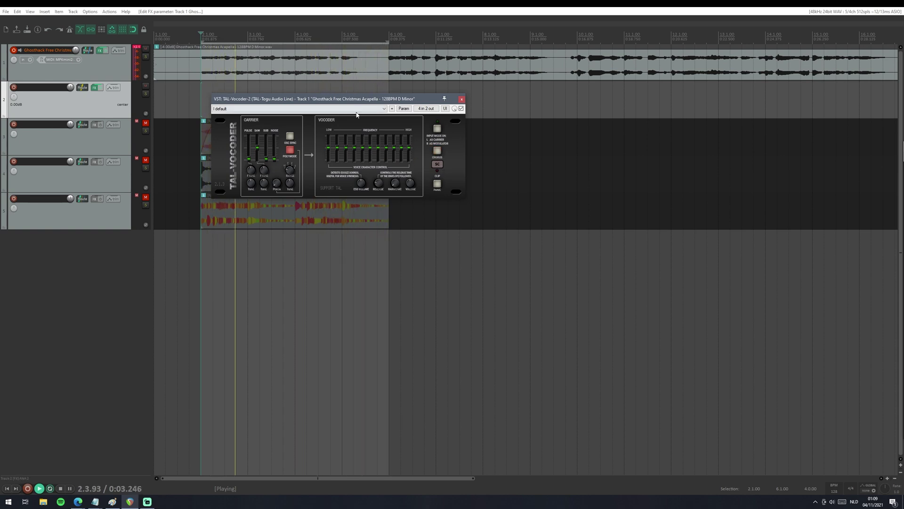
Float TAL-Vocoder's interface from the acapella FX chain and place it below the tracks
left_click_drag(370, 102, 554, 131)
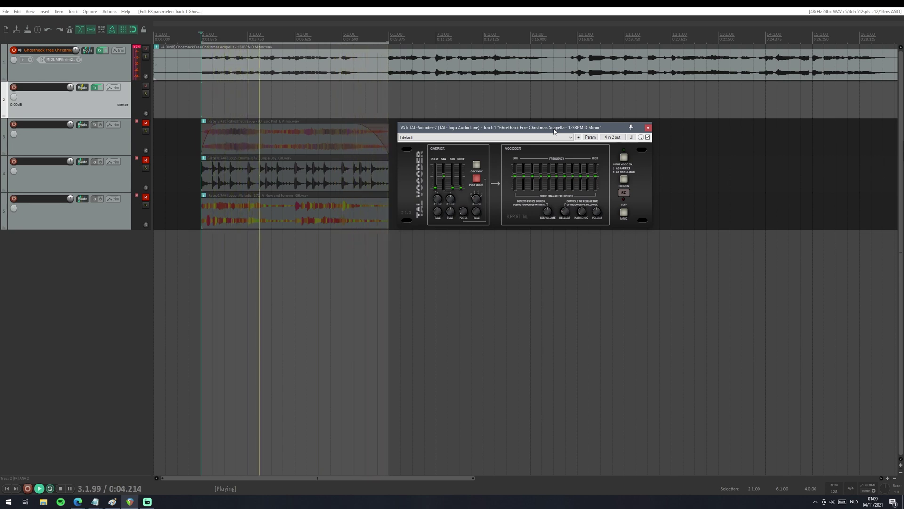
double_click(555, 131)
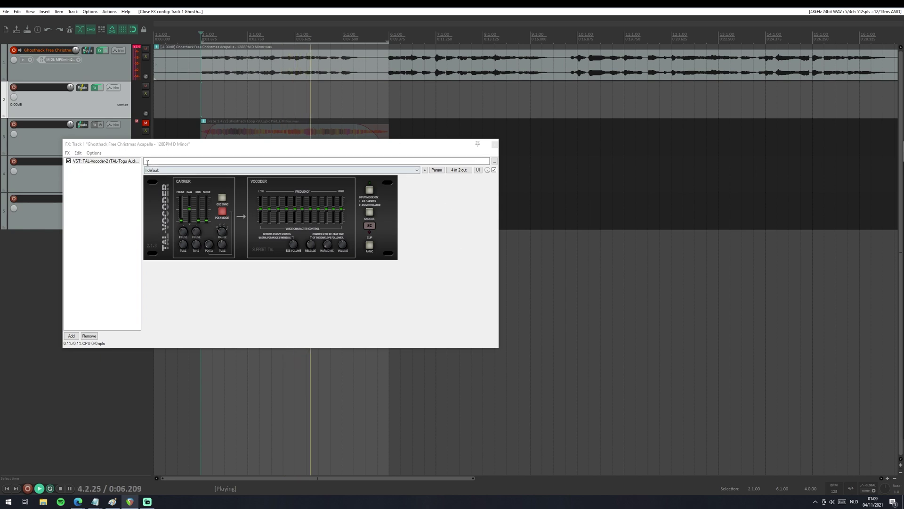
double_click(130, 162)
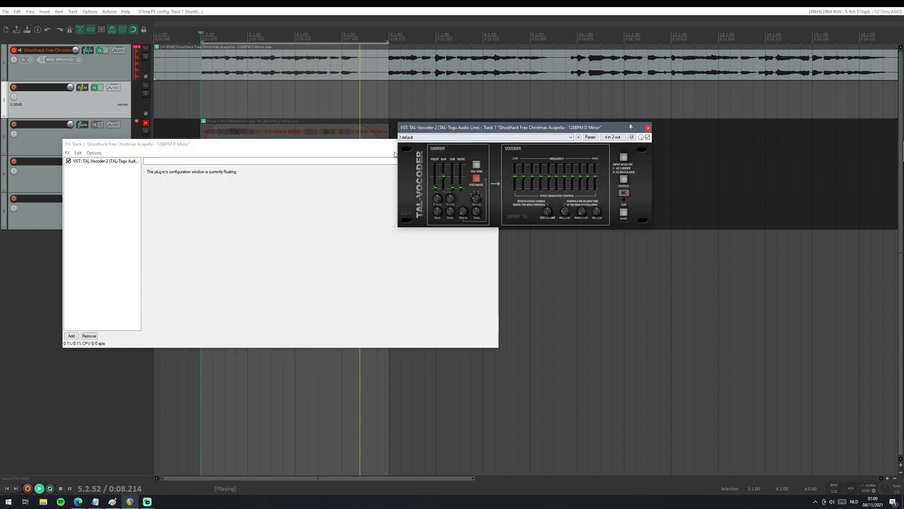
left_click(390, 147)
left_click(495, 144)
left_click_drag(503, 128, 309, 236)
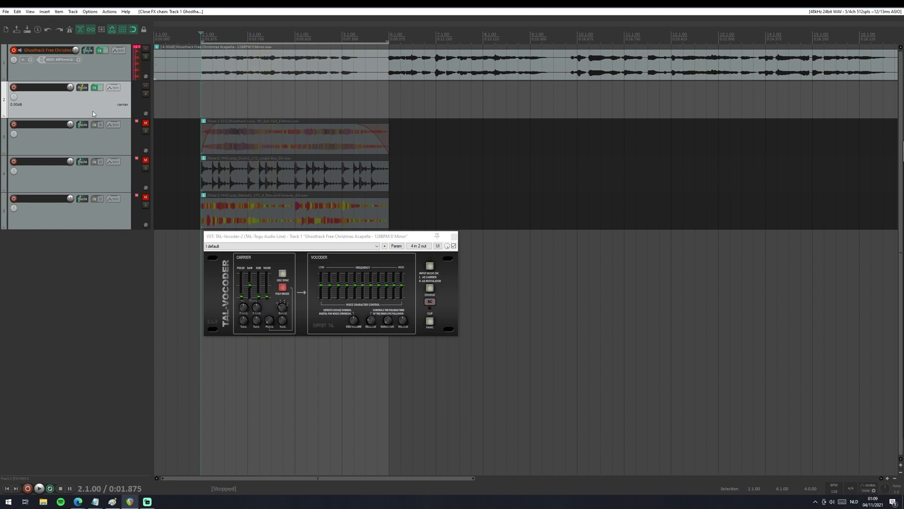
Disarm the acapella track, turn on TAL-Vocoder's Input Mode, and select the Epic Pad item
left_click(14, 50)
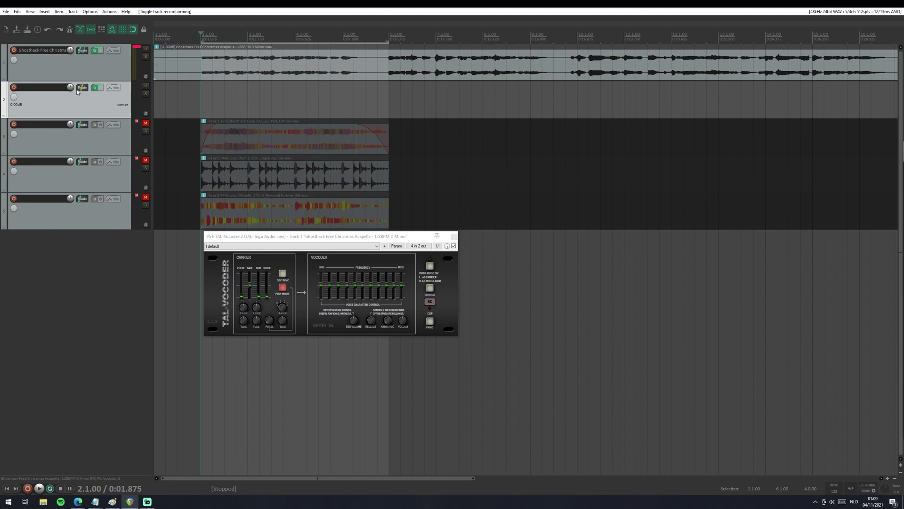
left_click(92, 66)
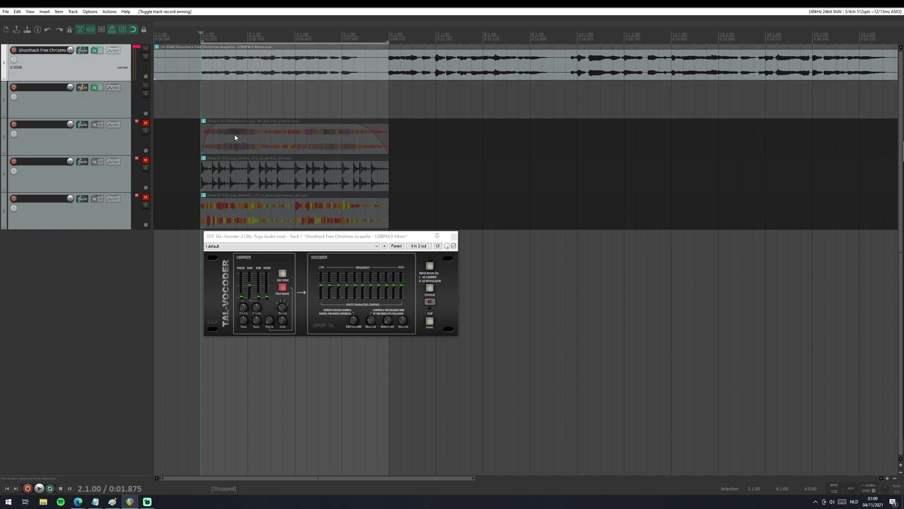
left_click(431, 270)
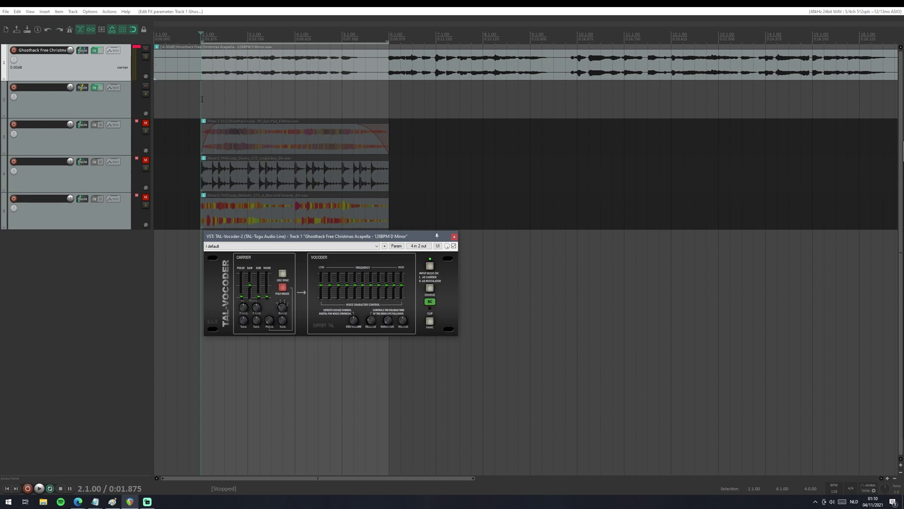
left_click(203, 98)
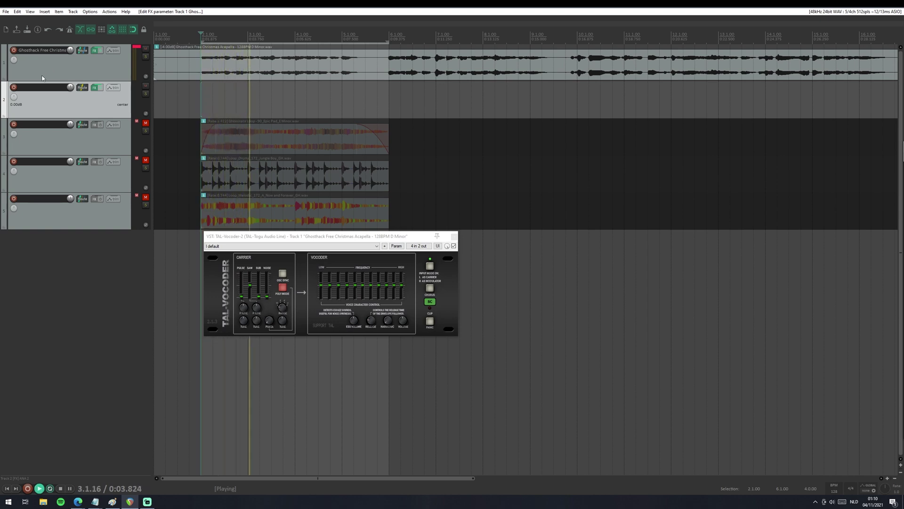
left_click(251, 136)
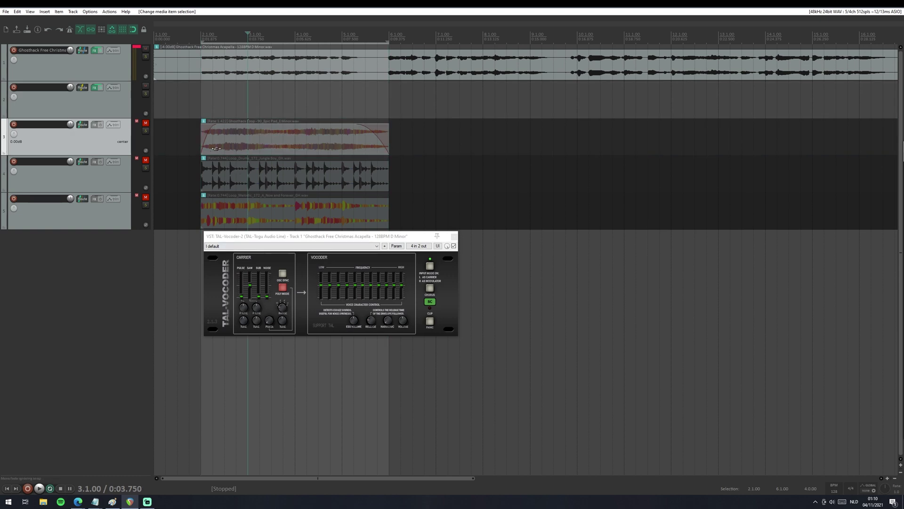
Audition the Epic Pad loop on track 2, then return it to track 3
left_click_drag(224, 149, 228, 110)
left_click(199, 103)
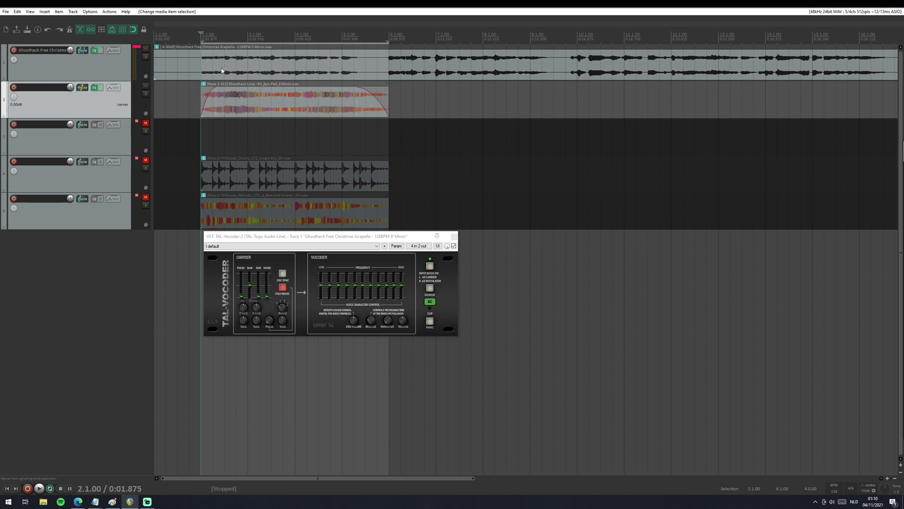
key("space")
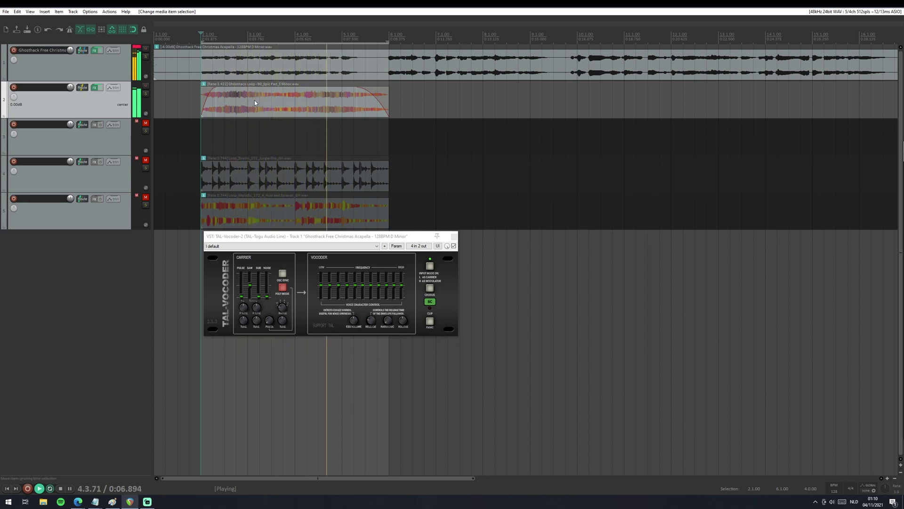
left_click_drag(254, 100, 239, 139)
Audition the drum loop on track 2, then return it to track 4
left_click_drag(235, 175, 204, 108)
key("space")
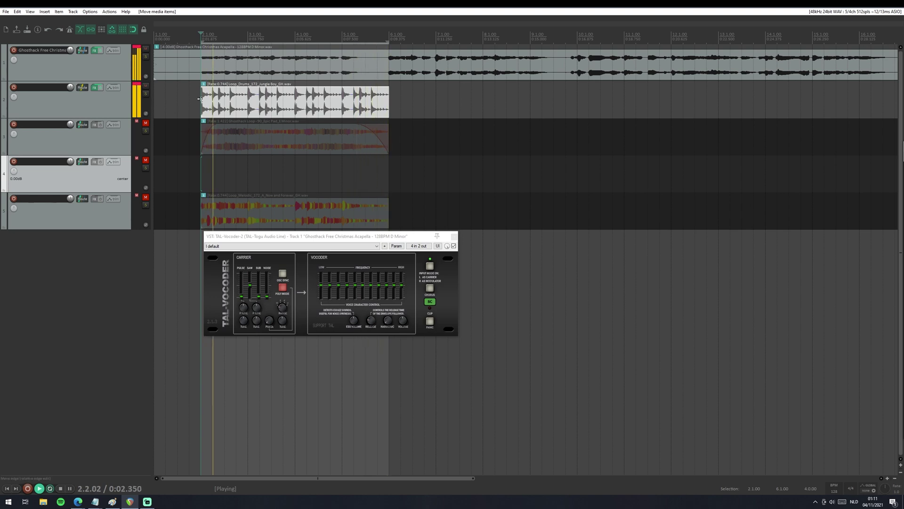
left_click_drag(215, 102, 216, 175)
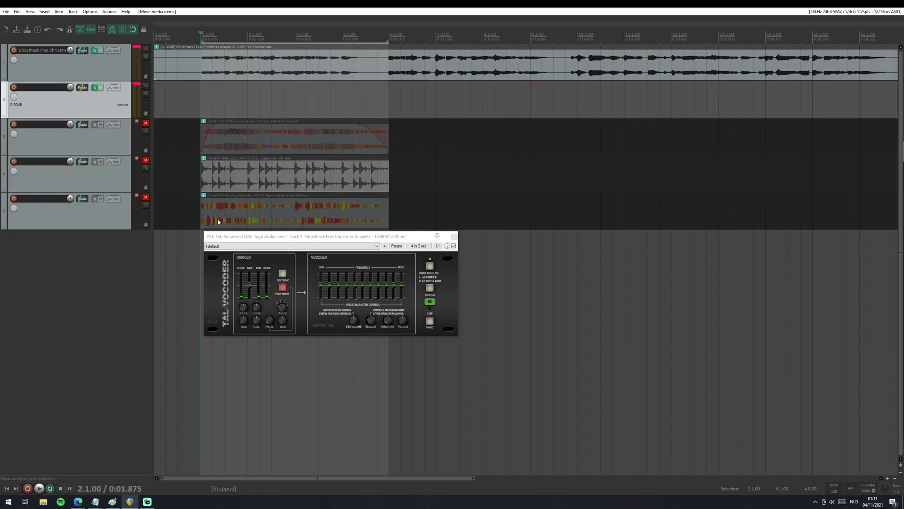
Play the melodic loop on track 2 and slightly raise one TAL-Vocoder band
left_click_drag(217, 220, 217, 109)
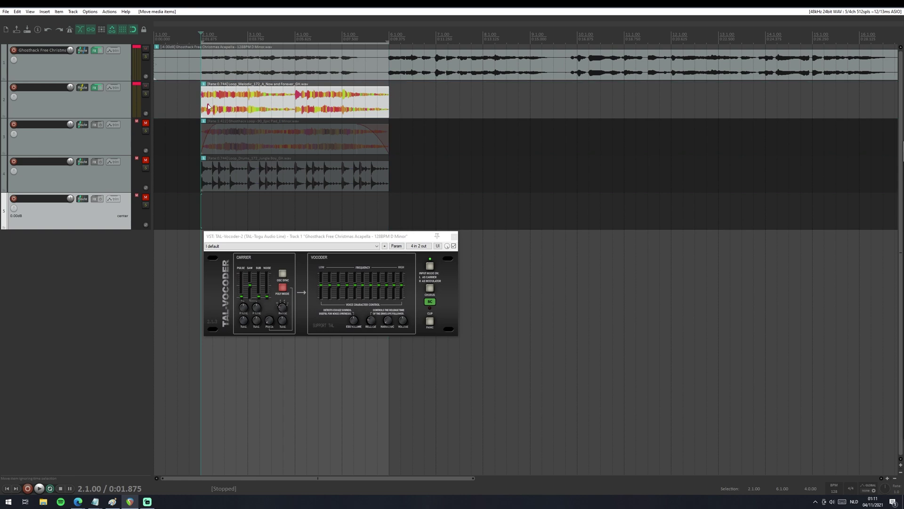
key("space")
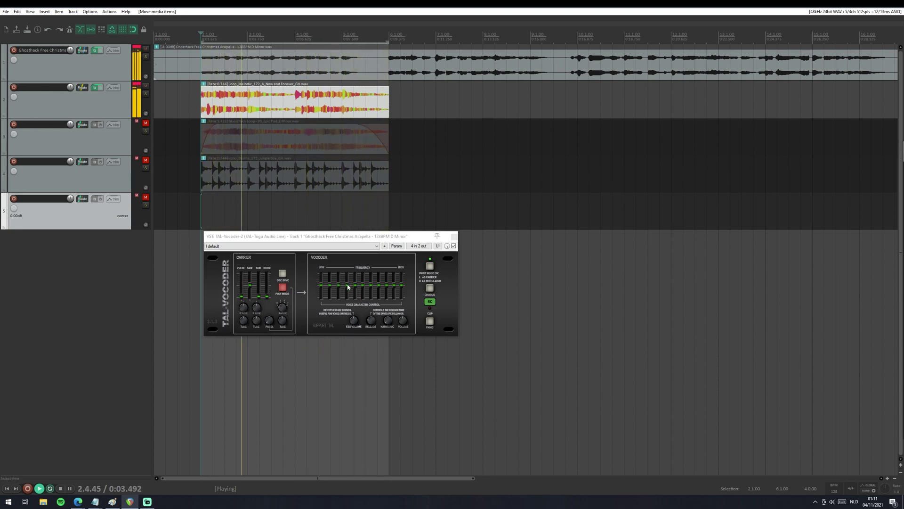
left_click(370, 287)
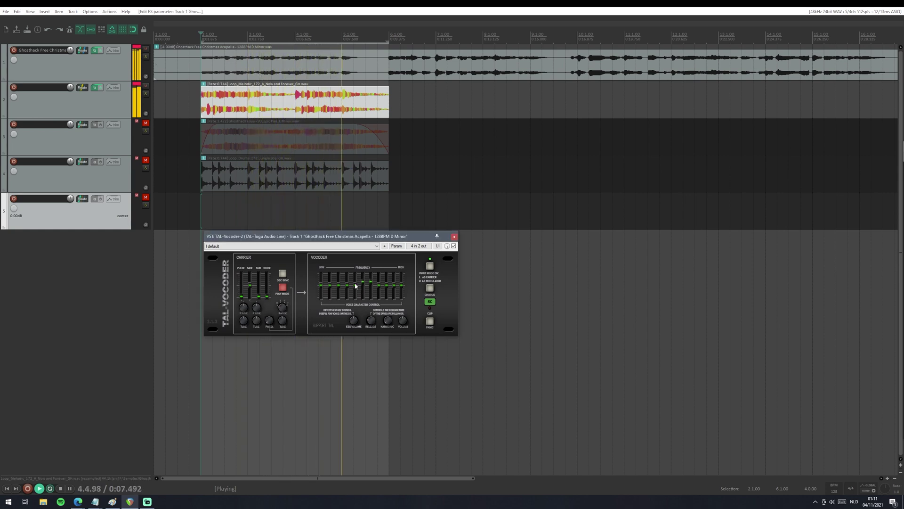
Raise and lower several TAL-Vocoder bands, enable its Chorus, and stop playback
left_click(356, 282)
mouse_move(338, 287)
left_mouse_down()
mouse_move(321, 297)
mouse_move(353, 293)
left_mouse_up()
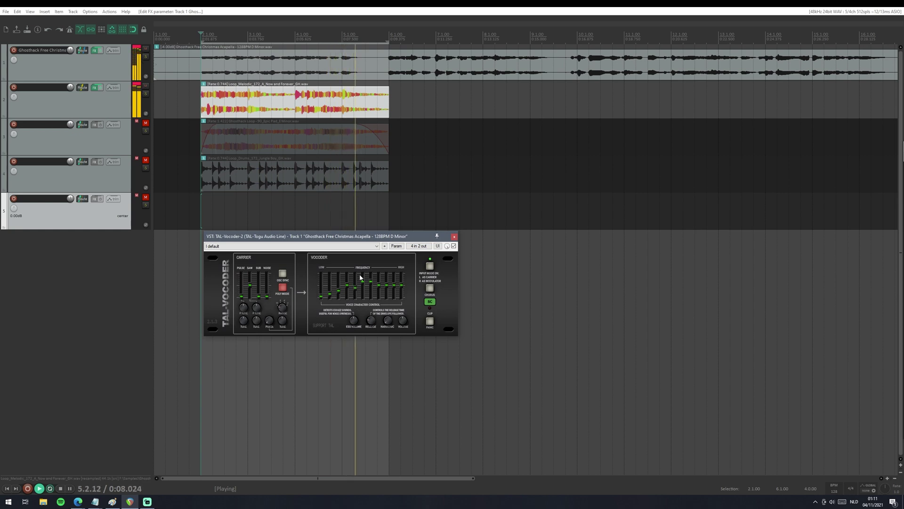
left_click_drag(385, 285, 381, 279)
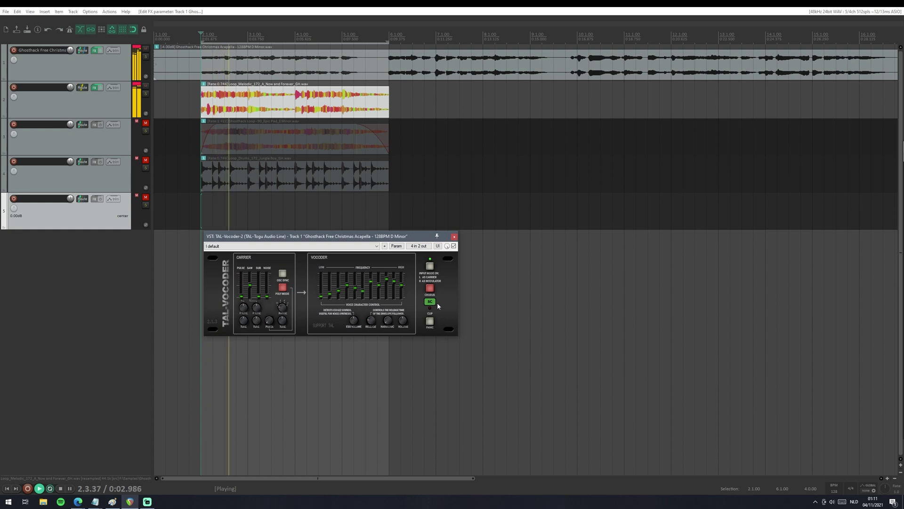
left_click(434, 290)
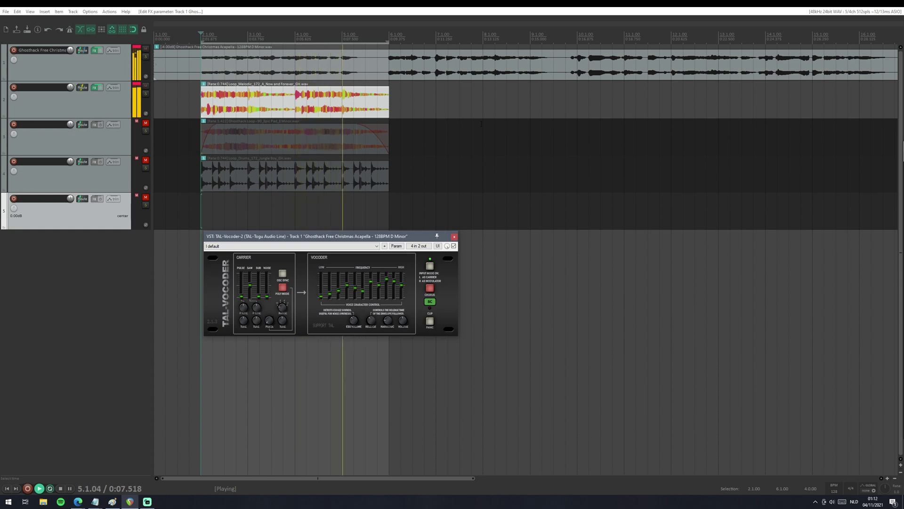
key("space")
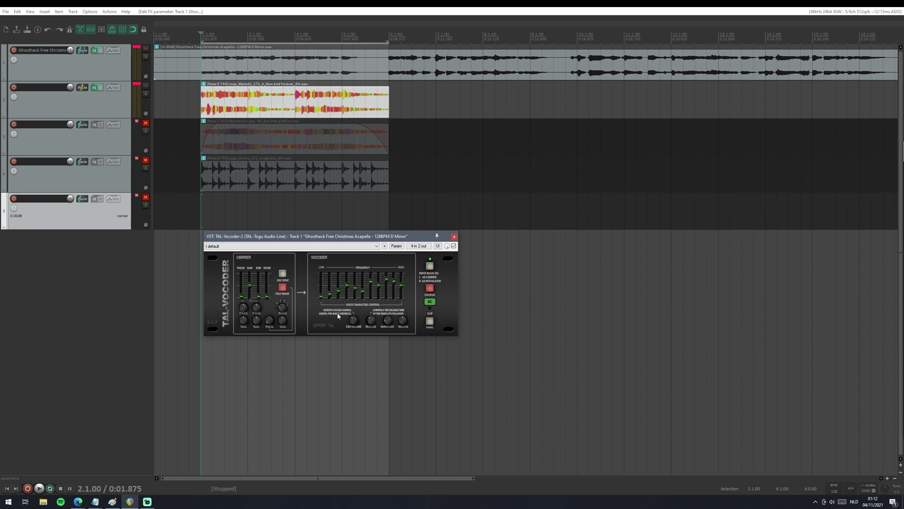
Try TAL-Vocoder's External preset, then switch back to its default preset
left_click(314, 249)
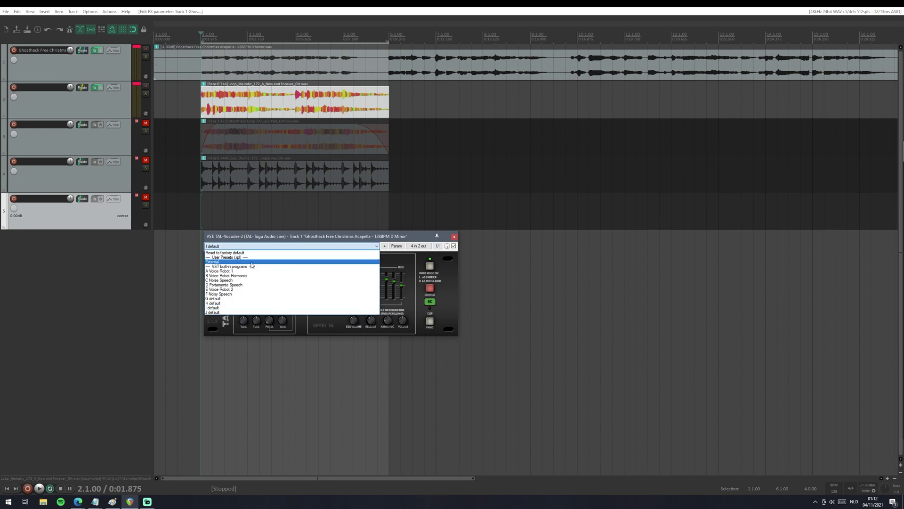
left_click(251, 262)
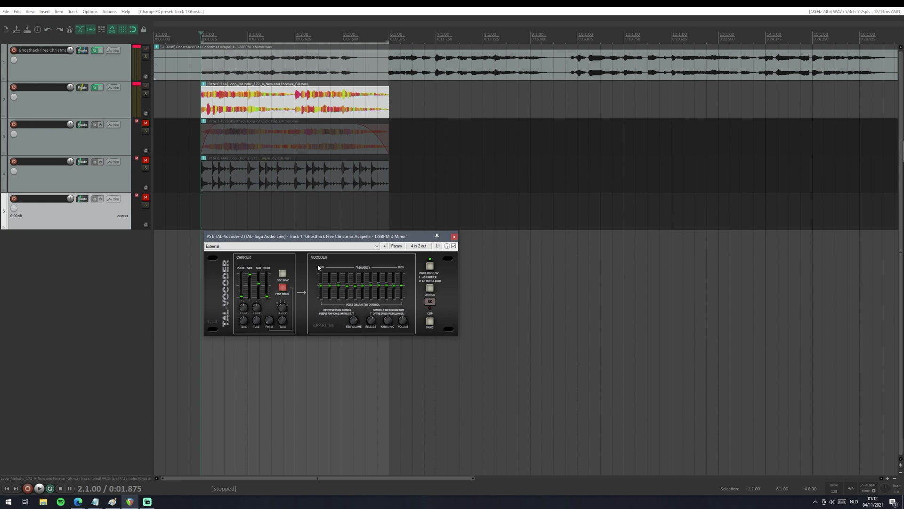
left_click(311, 247)
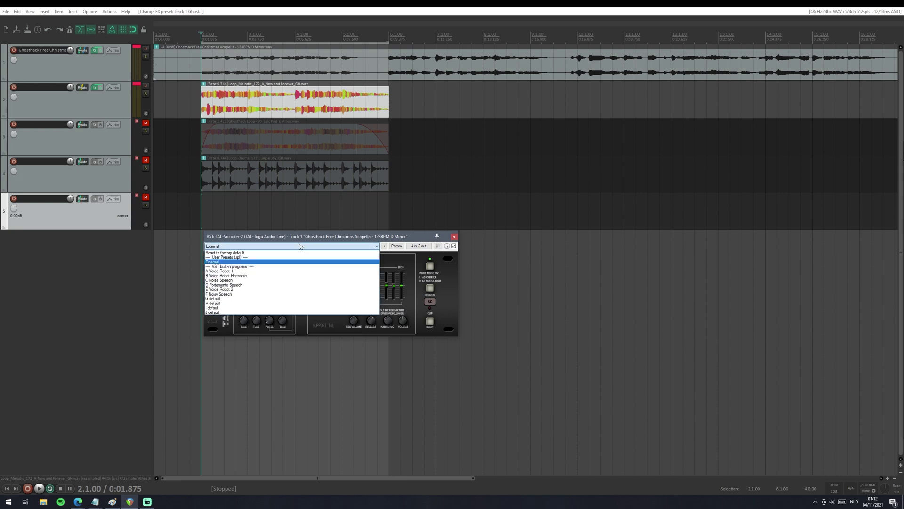
left_click(230, 307)
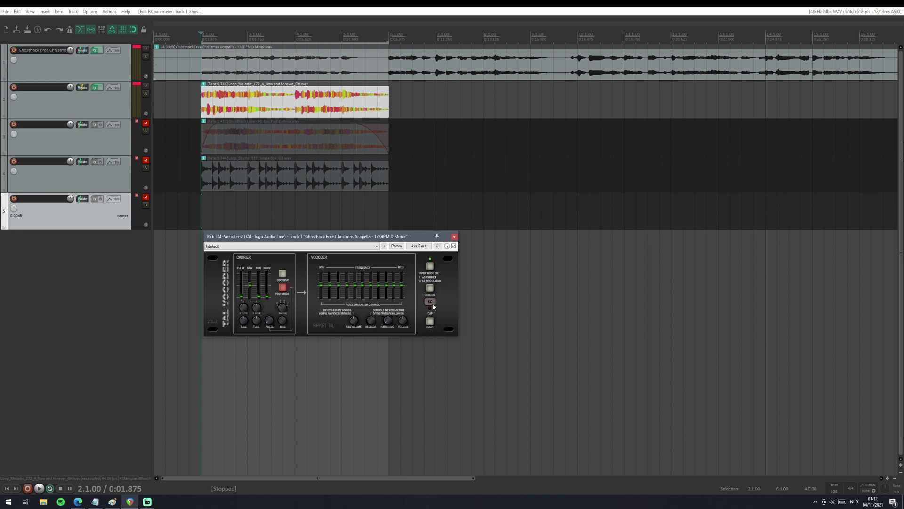
Move the melodic loop to track 5, arm track 2 with MPKmini2 MIDI input, and show ANA 2
left_click_drag(231, 92, 231, 203)
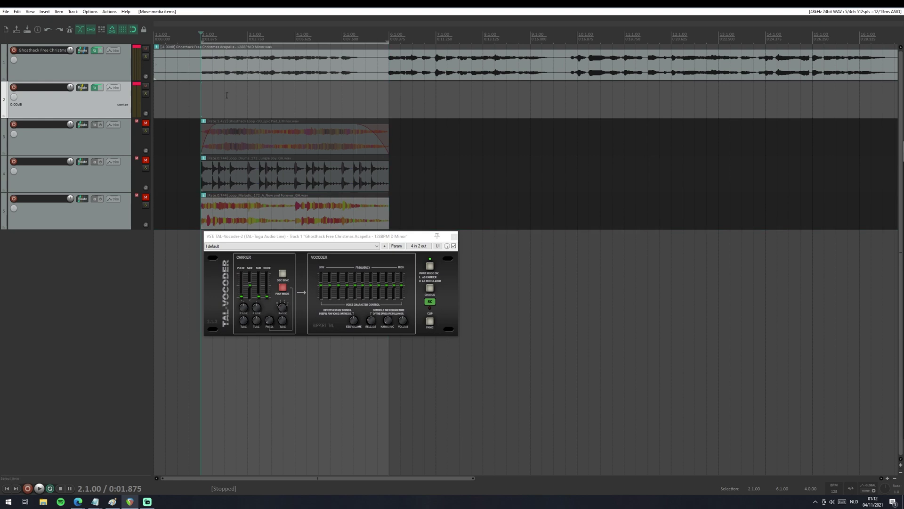
right_click(133, 110)
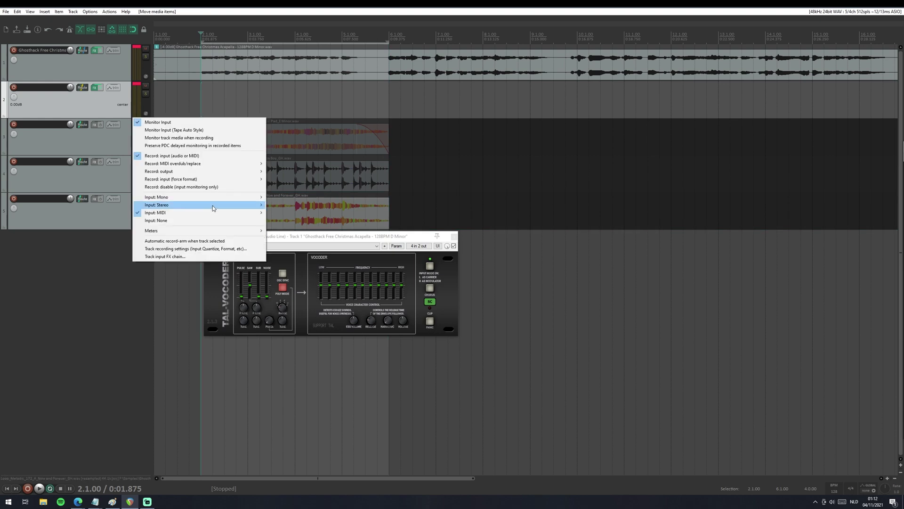
mouse_move(210, 212)
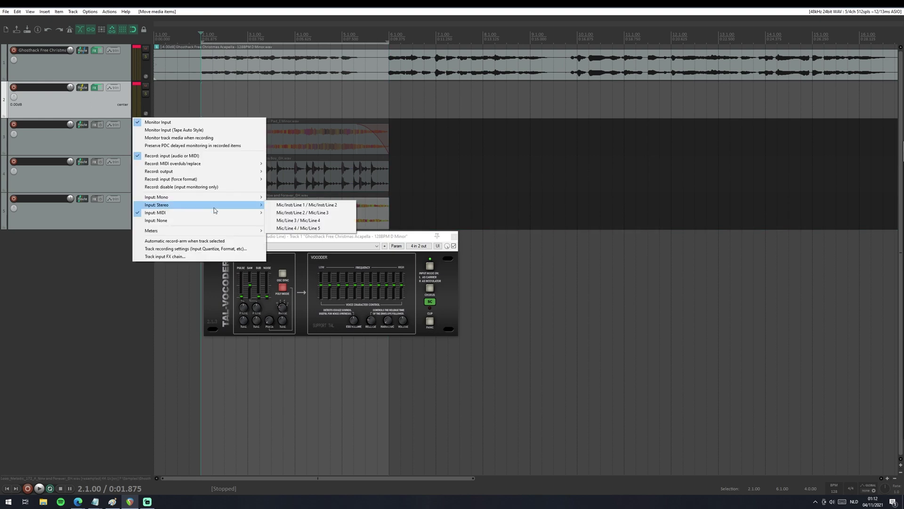
left_click(13, 89)
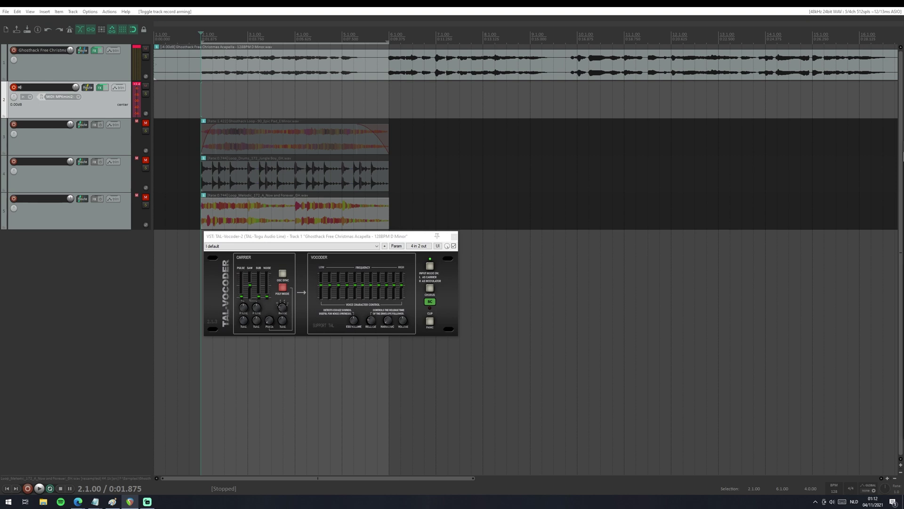
left_click_drag(624, 135, 572, 111)
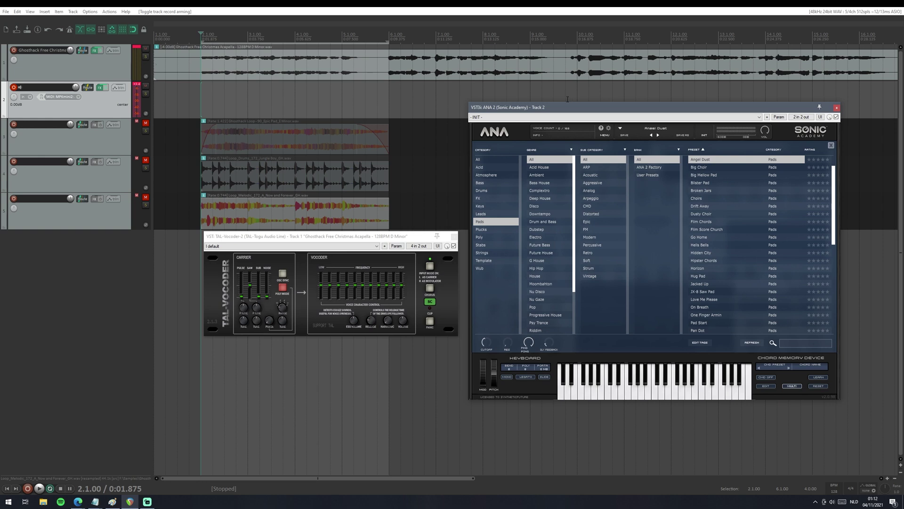
Listen to the vocoded vocal, then load ANA 2's JX-8 Saw Pad and audition it
key("space")
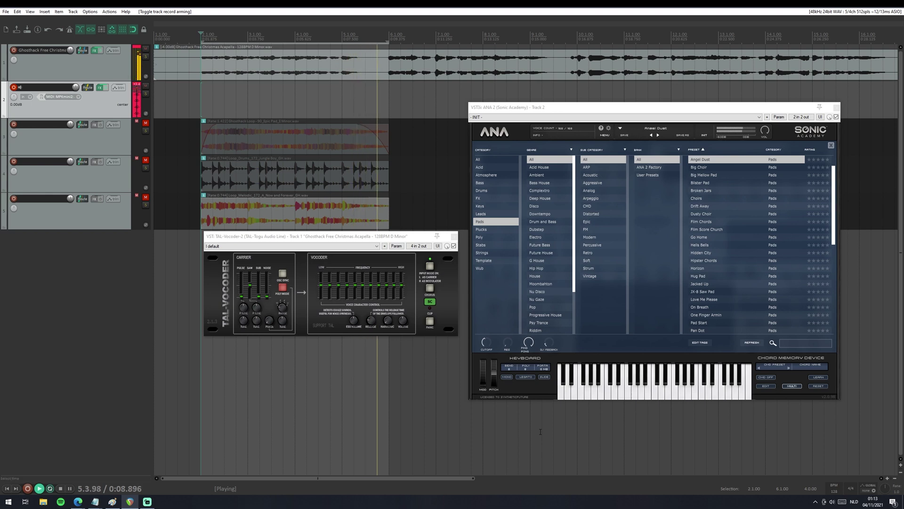
key("space")
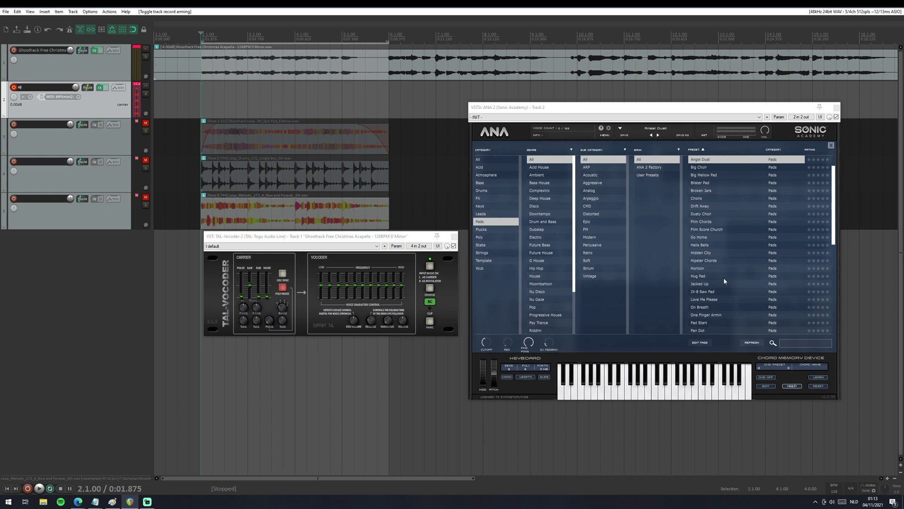
scroll(723, 278, "up", 3)
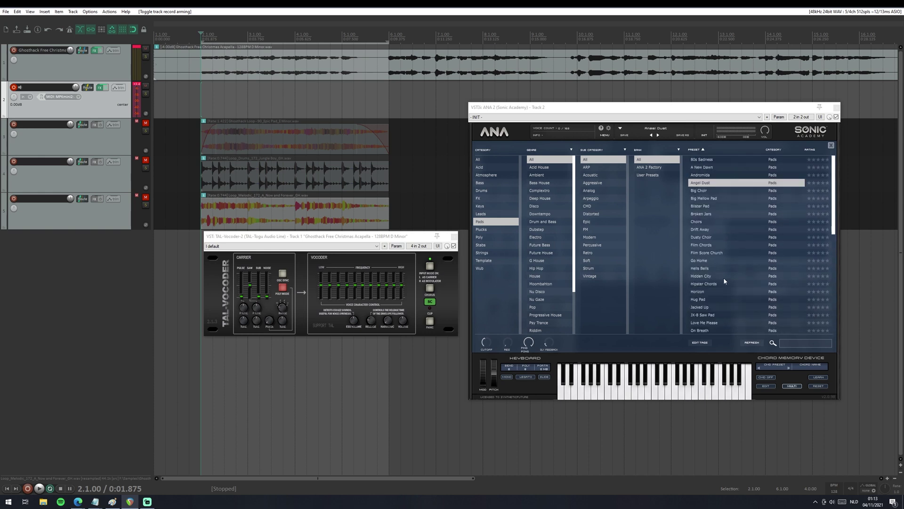
scroll(723, 278, "down", 6)
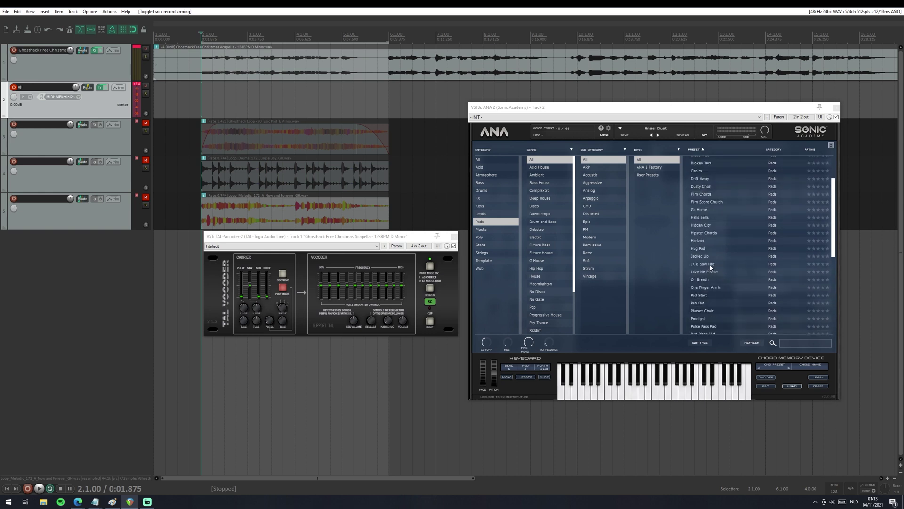
left_click(711, 265)
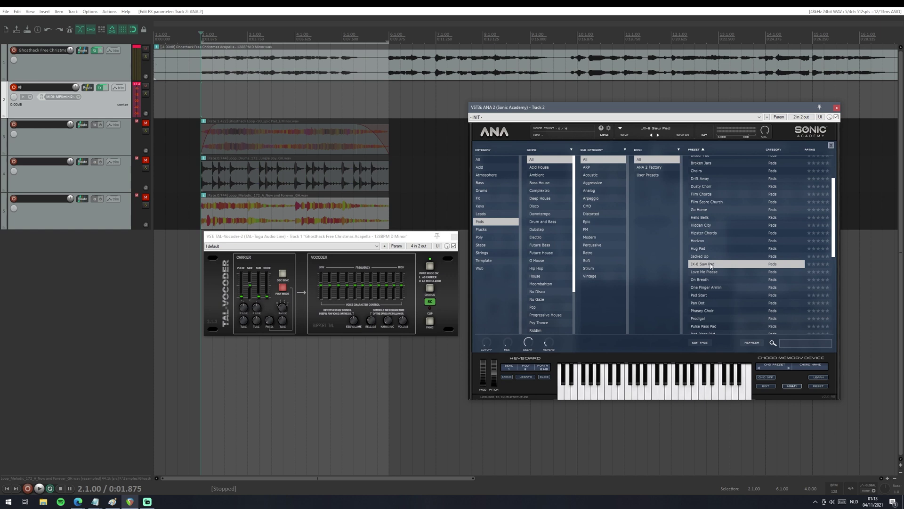
key("space")
scroll(726, 287, "down", 5)
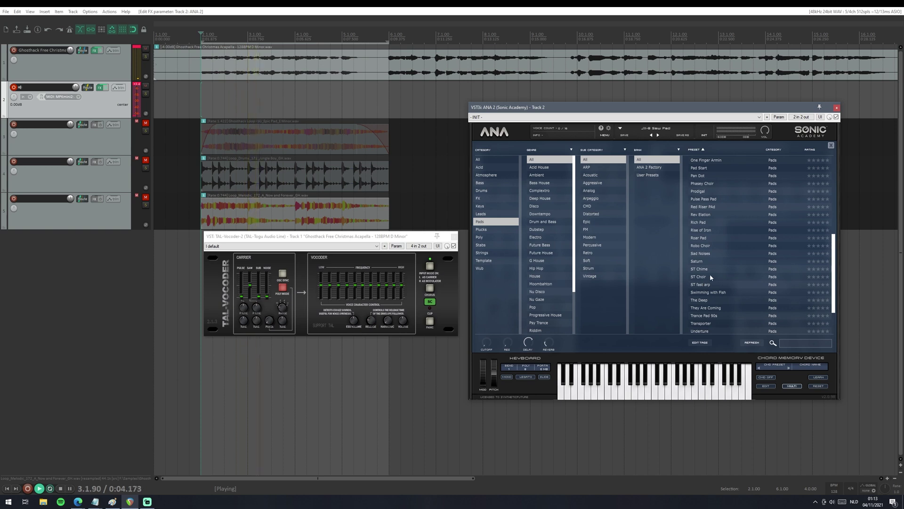
Load ANA 2's Tech Stabs 1 from the Stabs category and nudge the vocoder window left
left_click(491, 244)
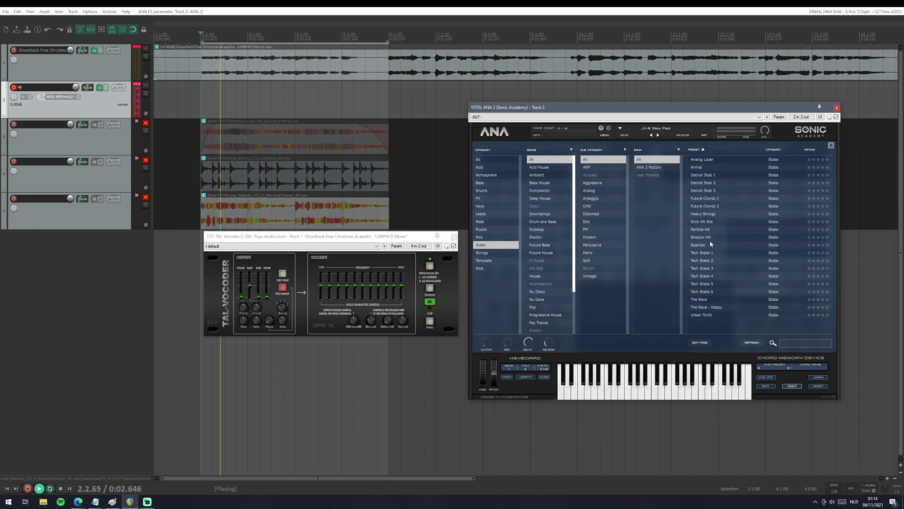
left_click(707, 253)
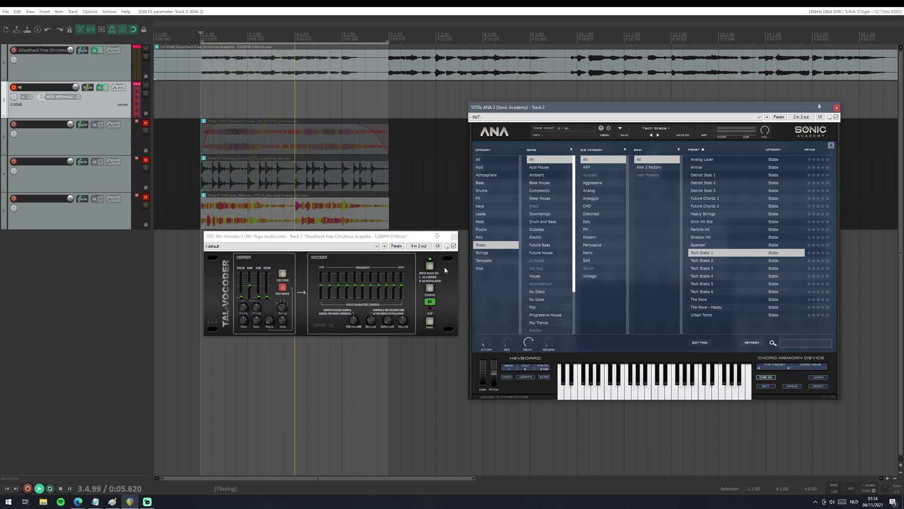
left_click(391, 238)
left_click_drag(390, 238, 376, 236)
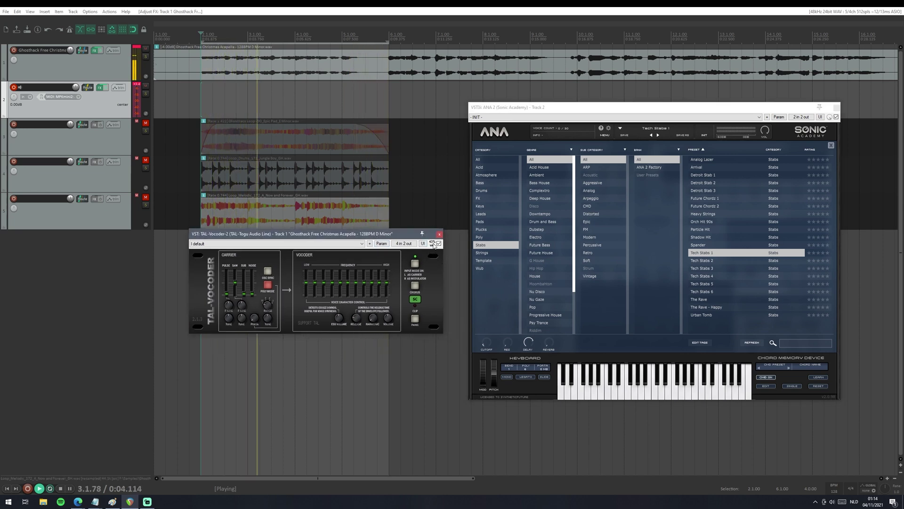
Set TAL-Vocoder's wet mix to 43%, stop playback, and lower the vocoder window
scroll(433, 244, "up", 2)
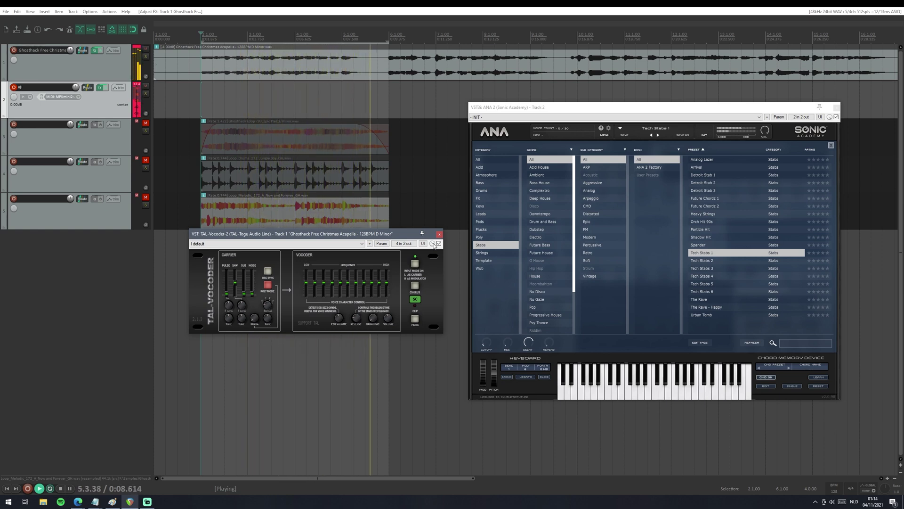
key("space")
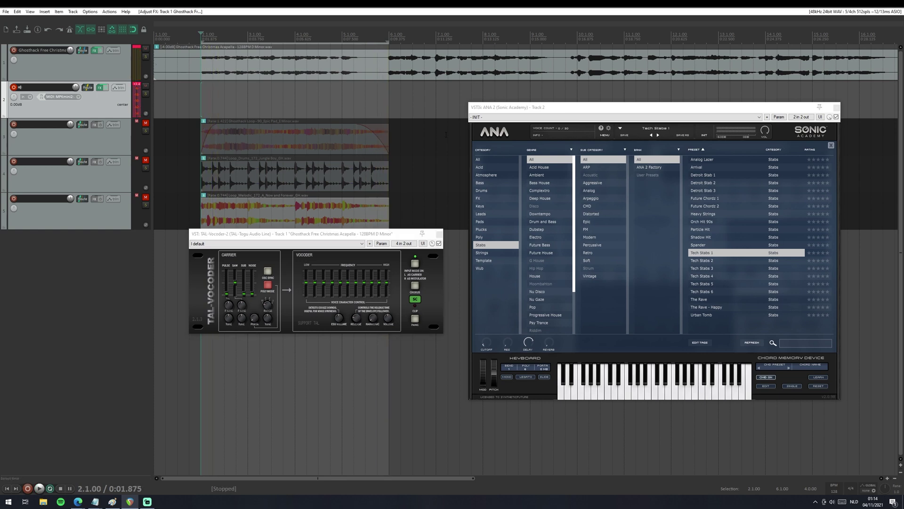
left_click(432, 243)
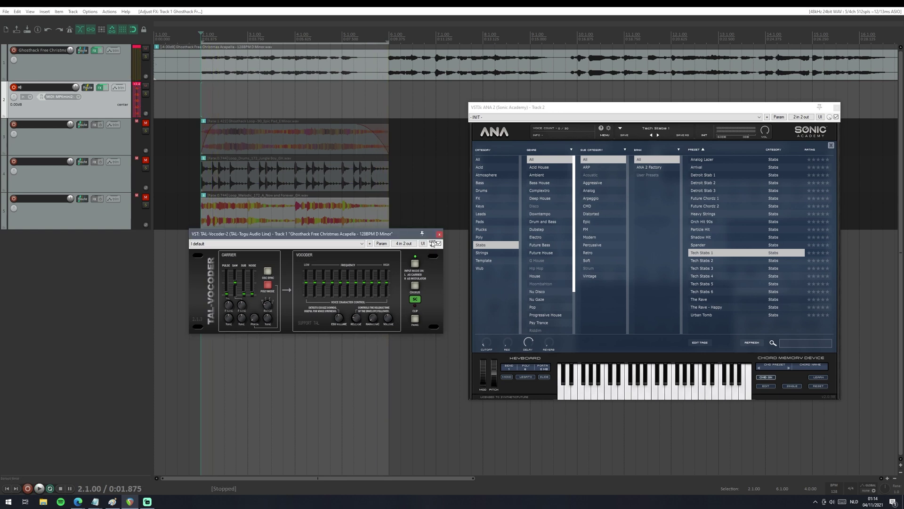
left_click(655, 318)
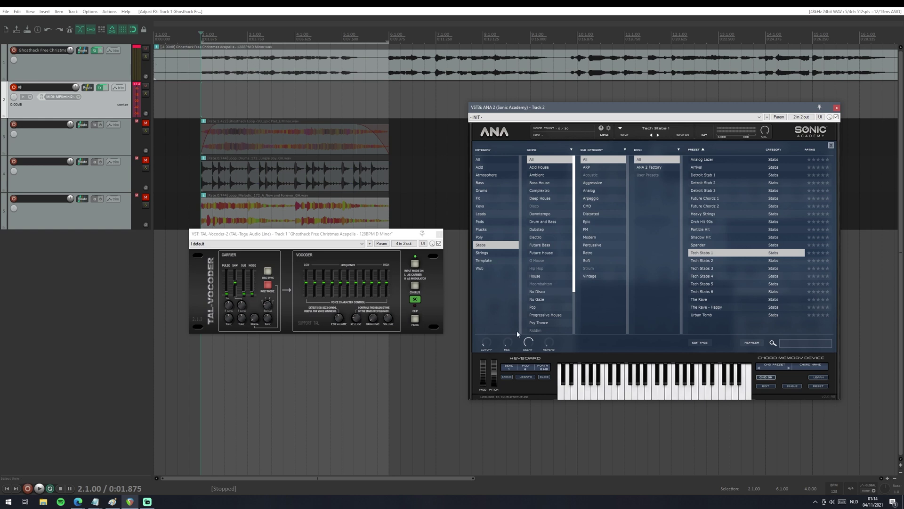
left_click_drag(380, 237, 379, 259)
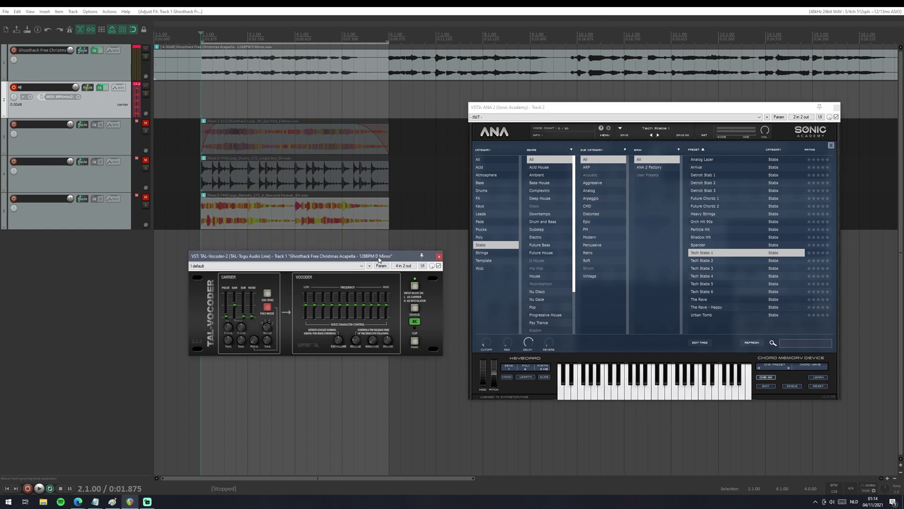